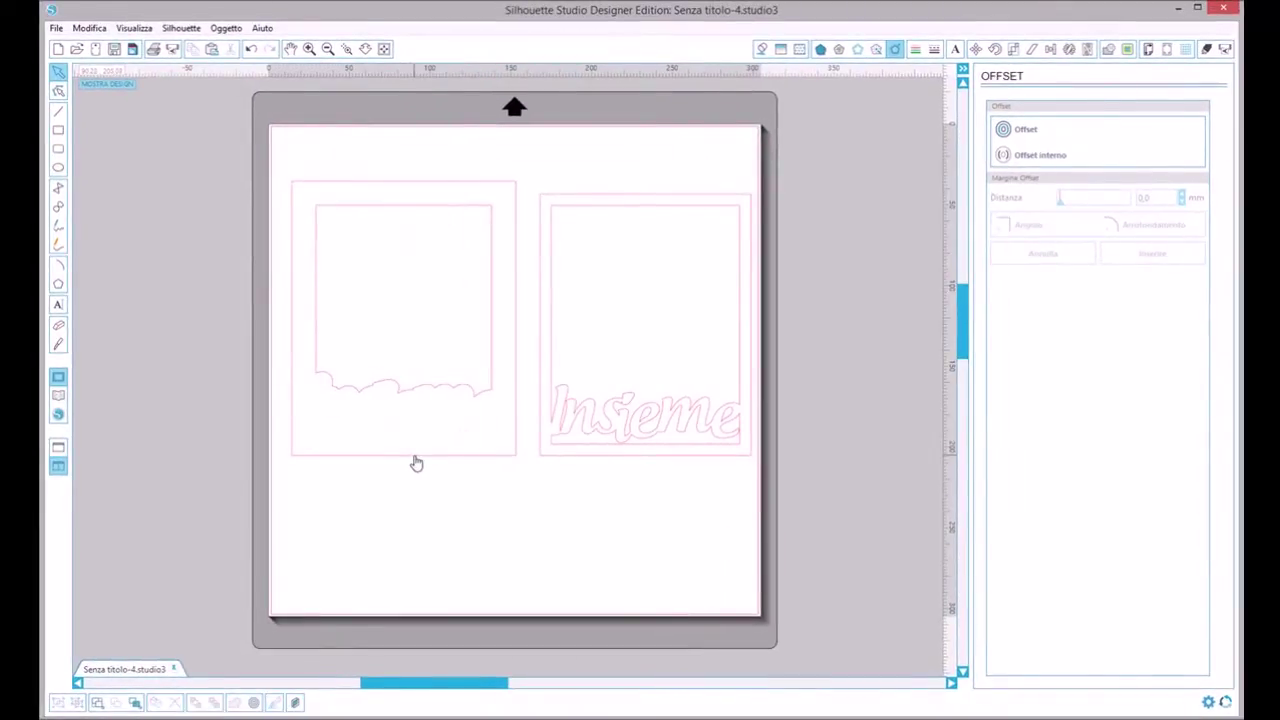
Overlay the Insieme frame on the scalloped backing frame to show how they stack, and pull it clear again to the right.
{"action": "left_click", "coordinate": [416, 462]}
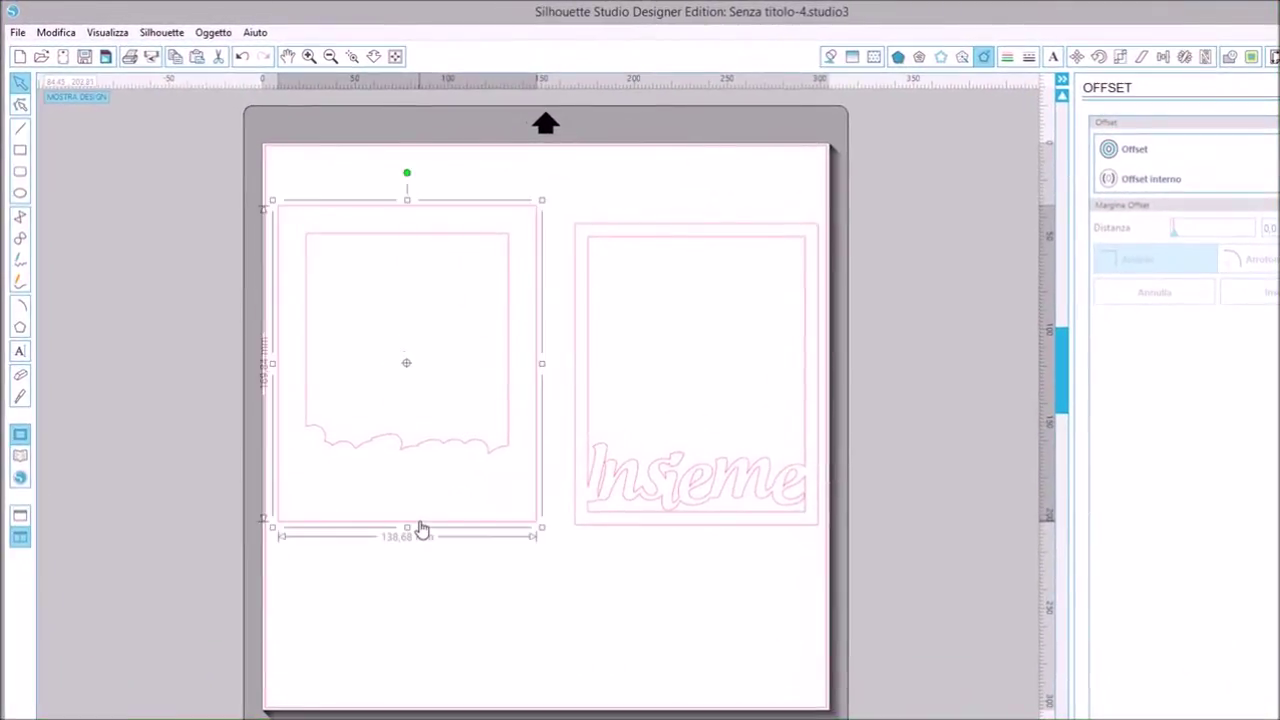
{"action": "left_click", "coordinate": [660, 532]}
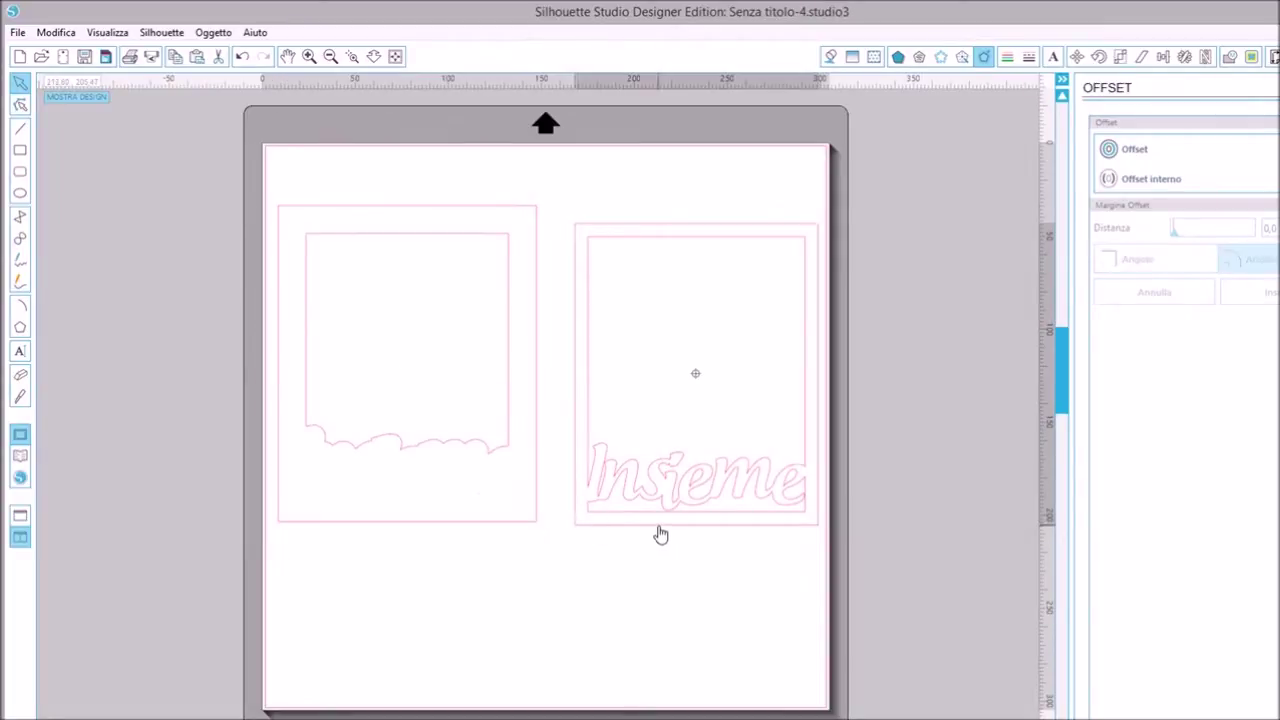
{"action": "left_click_drag", "start_coordinate": [662, 527], "coordinate": [631, 523]}
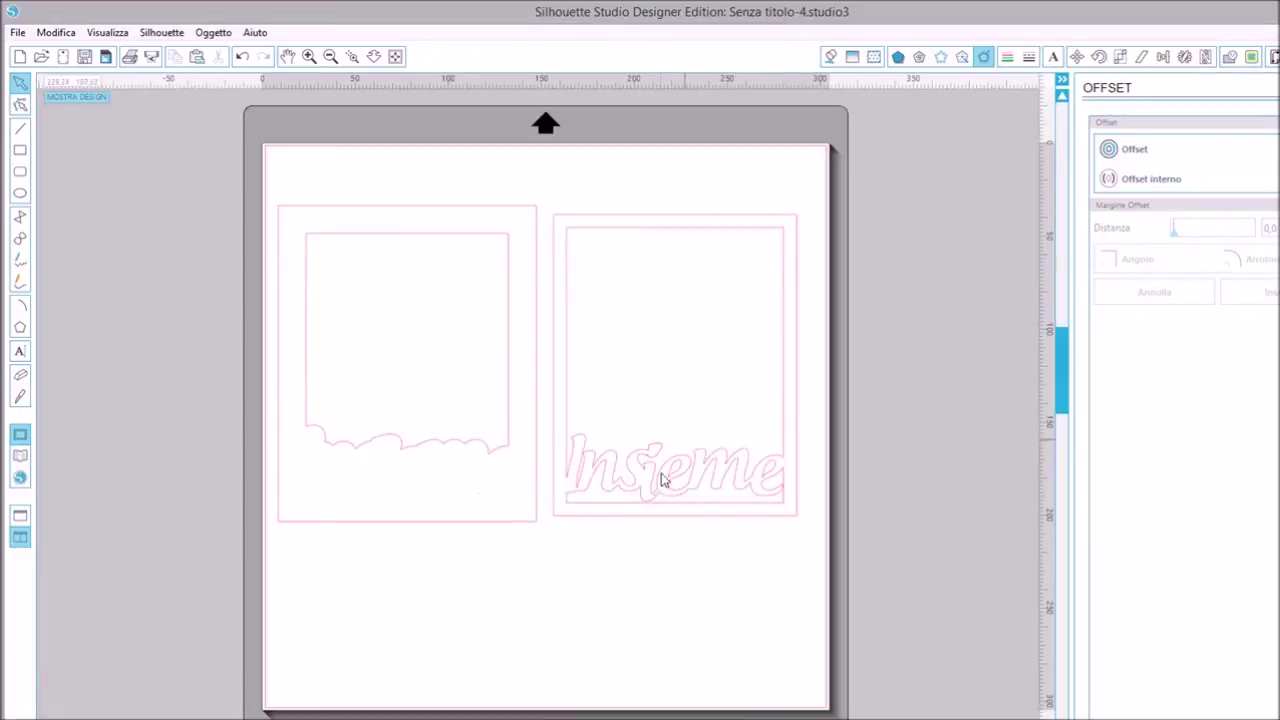
{"action": "mouse_move", "coordinate": [604, 518]}
{"action": "left_mouse_down"}
{"action": "mouse_move", "coordinate": [331, 523]}
{"action": "mouse_move", "coordinate": [343, 520]}
{"action": "left_mouse_up"}
{"action": "left_click", "coordinate": [343, 522]}
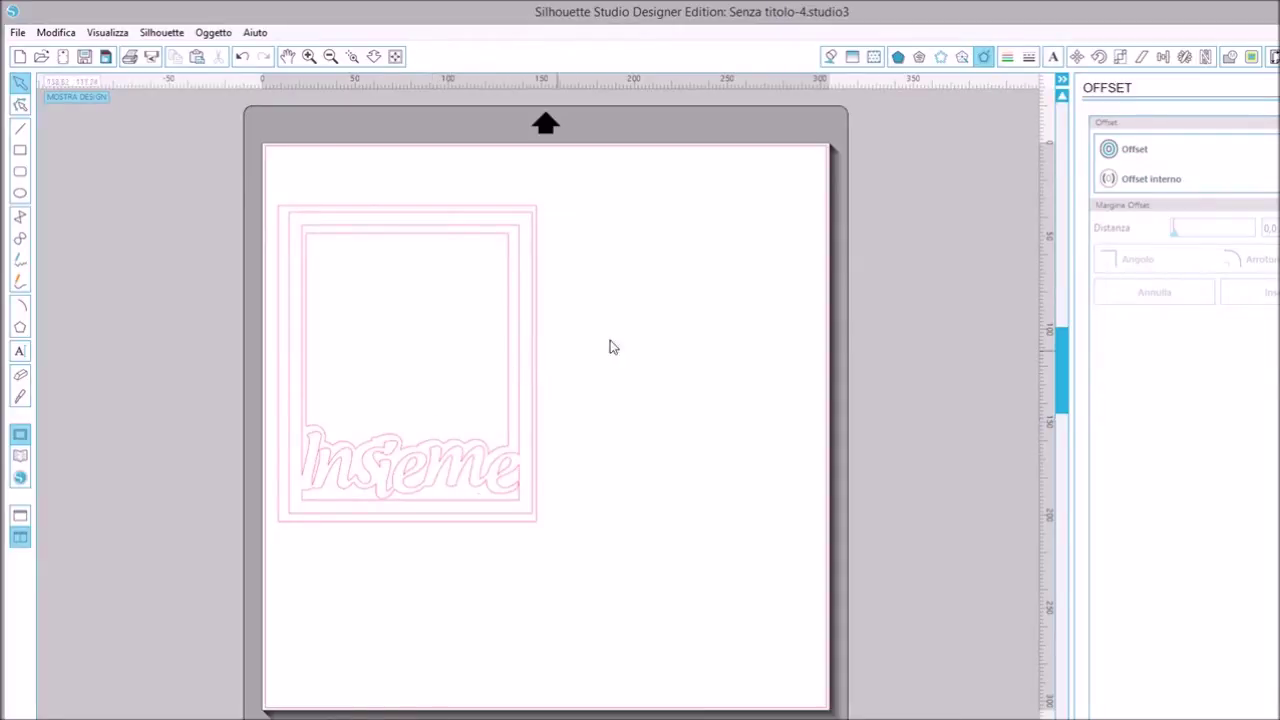
{"action": "left_click_drag", "start_coordinate": [471, 466], "coordinate": [499, 468]}
{"action": "left_click_drag", "start_coordinate": [757, 478], "coordinate": [811, 466]}
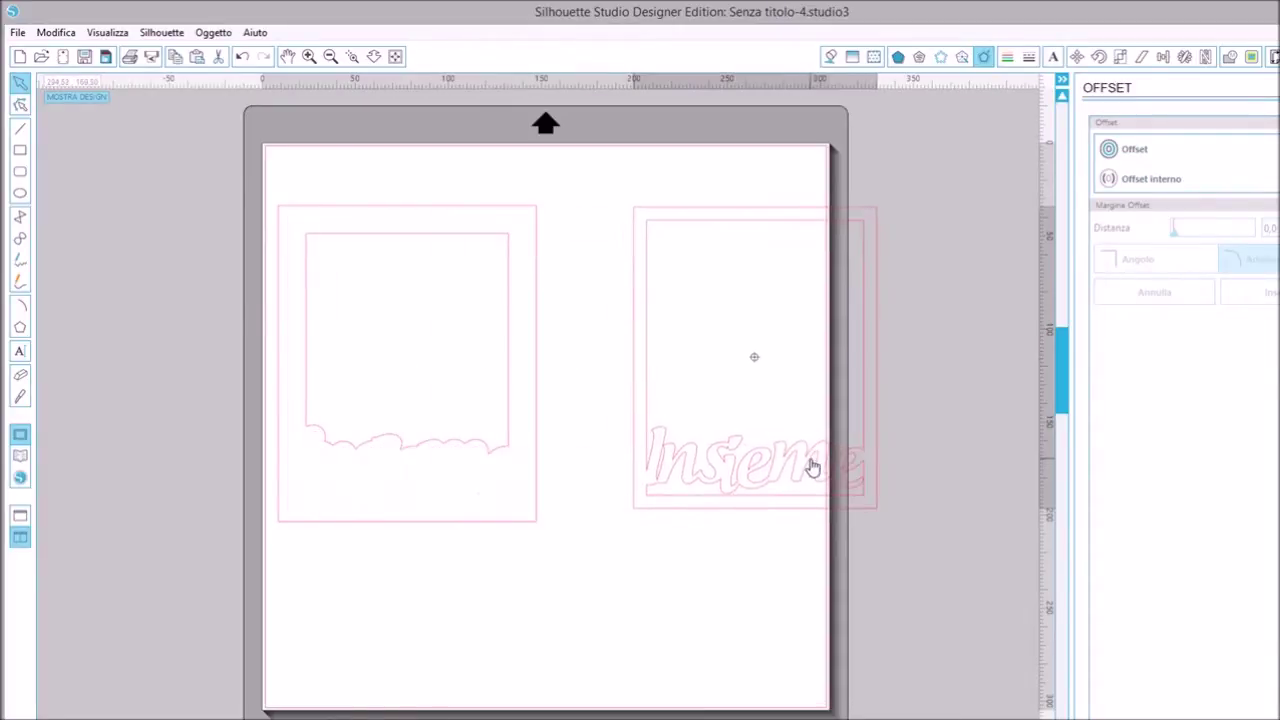
Delete the existing scalloped backing frame from the left side of the page.
{"action": "left_click", "coordinate": [506, 546]}
{"action": "left_click", "coordinate": [515, 531]}
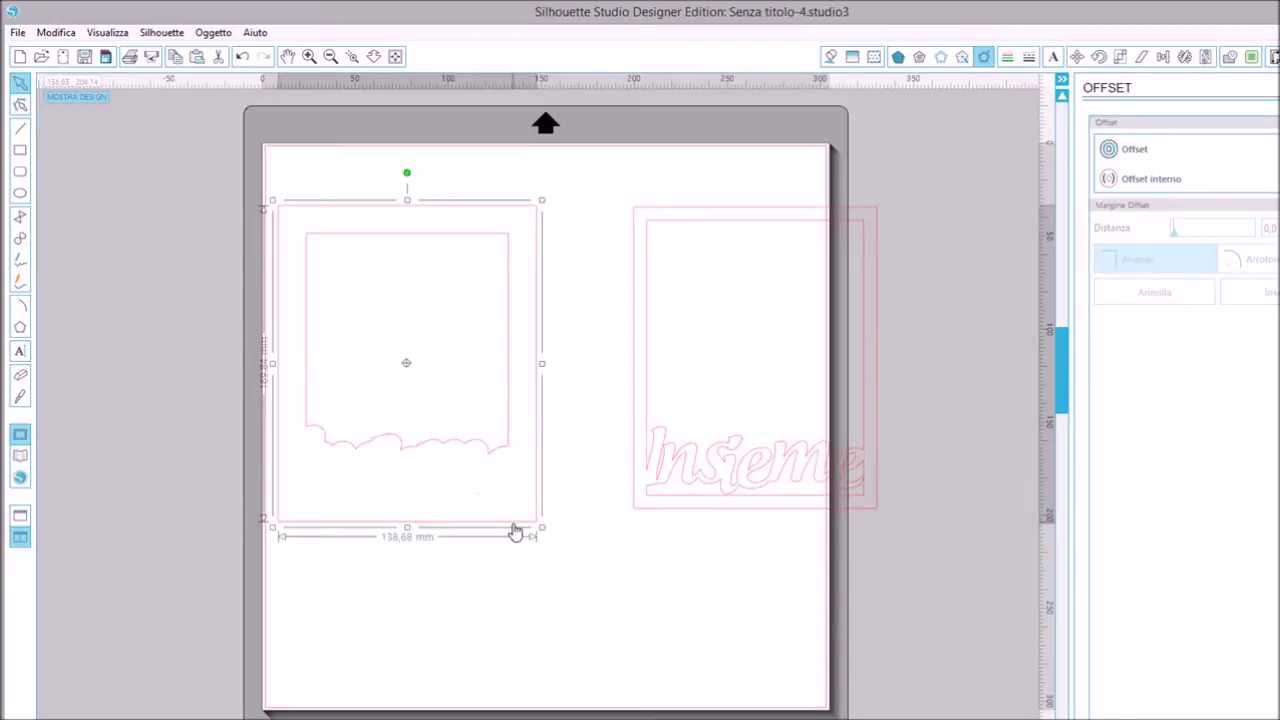
{"action": "key", "text": "Delete"}
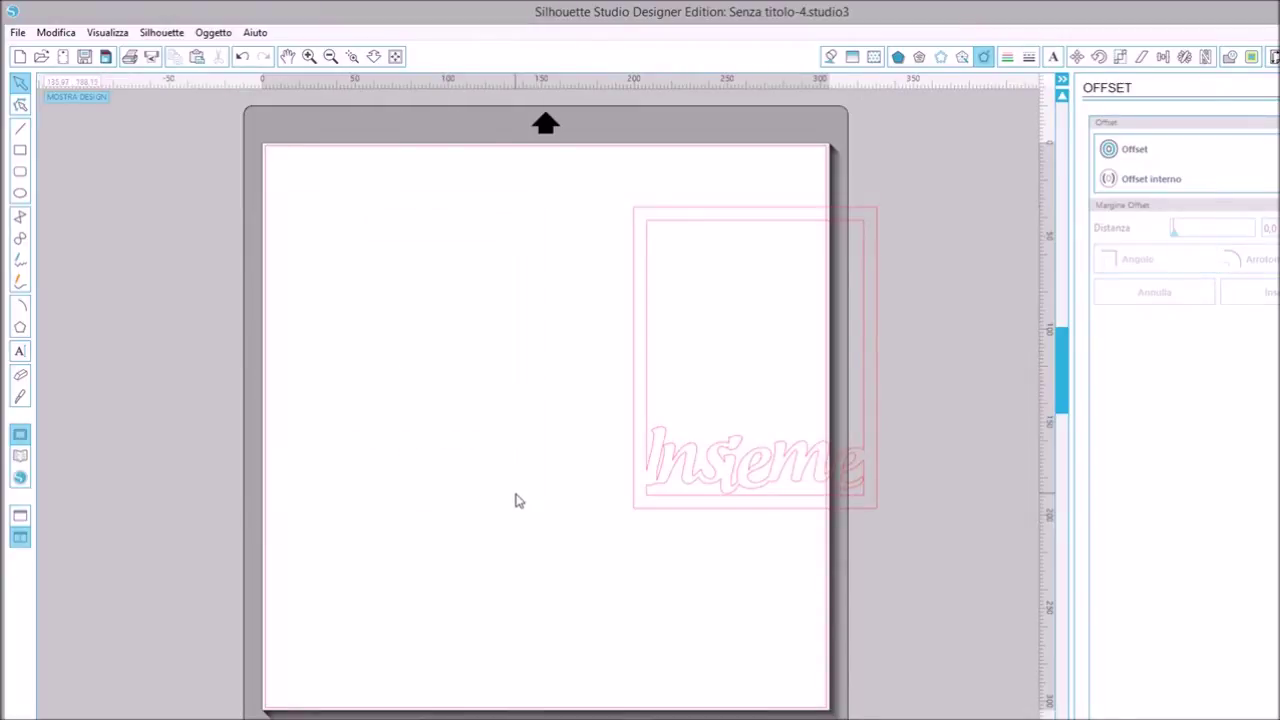
Move the Insieme frame to the middle of the page and ungroup it into its separate outlines.
{"action": "left_click_drag", "start_coordinate": [694, 509], "coordinate": [488, 541]}
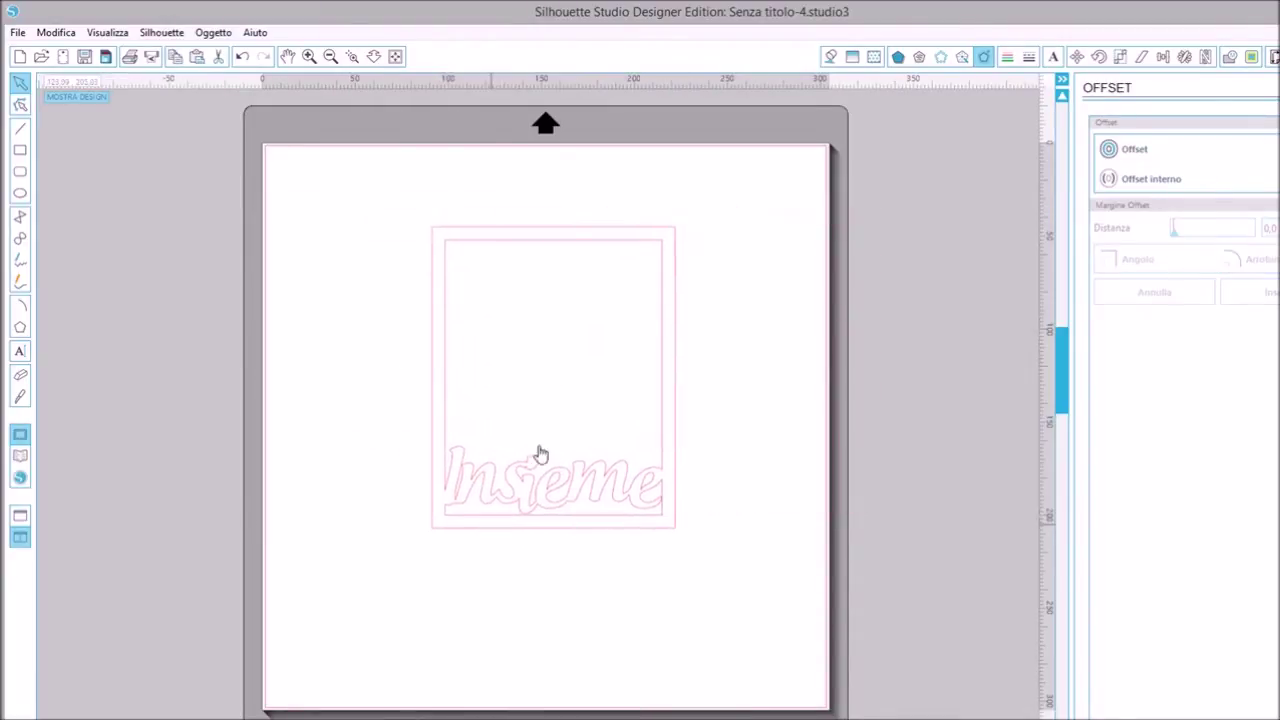
{"action": "left_click_drag", "start_coordinate": [345, 195], "coordinate": [791, 422]}
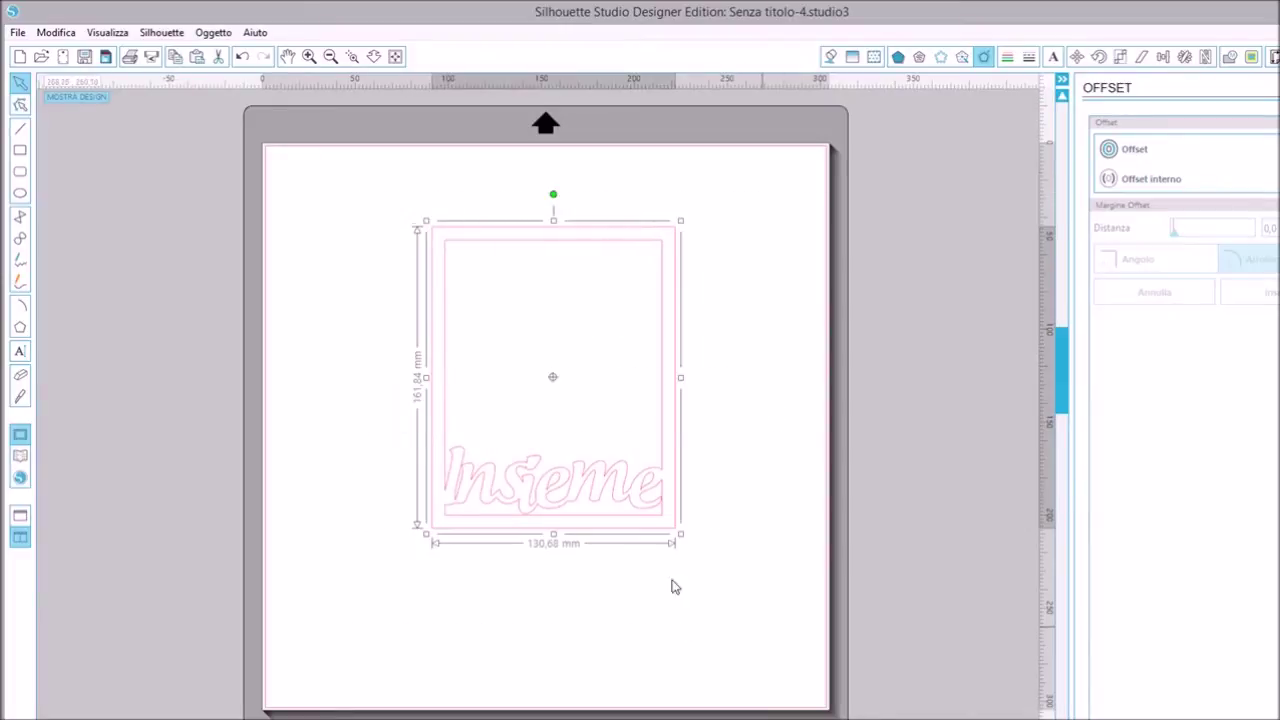
{"action": "right_click", "coordinate": [585, 537]}
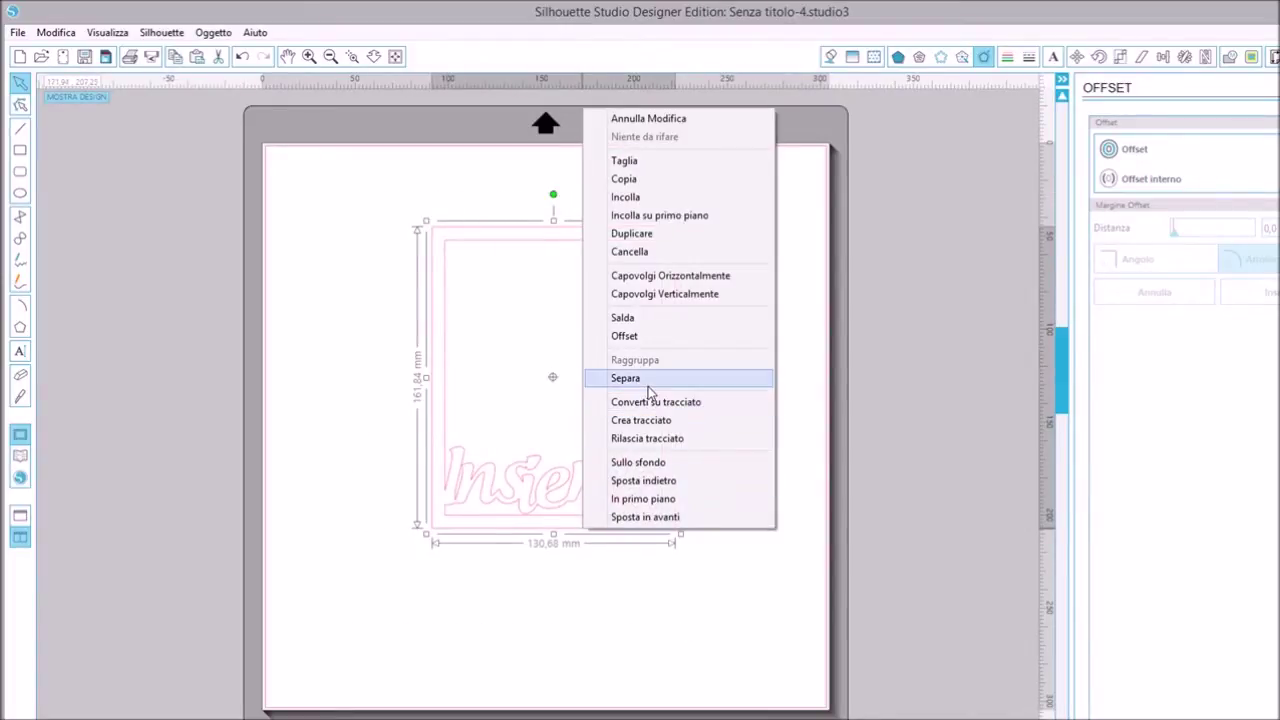
{"action": "left_click", "coordinate": [647, 378]}
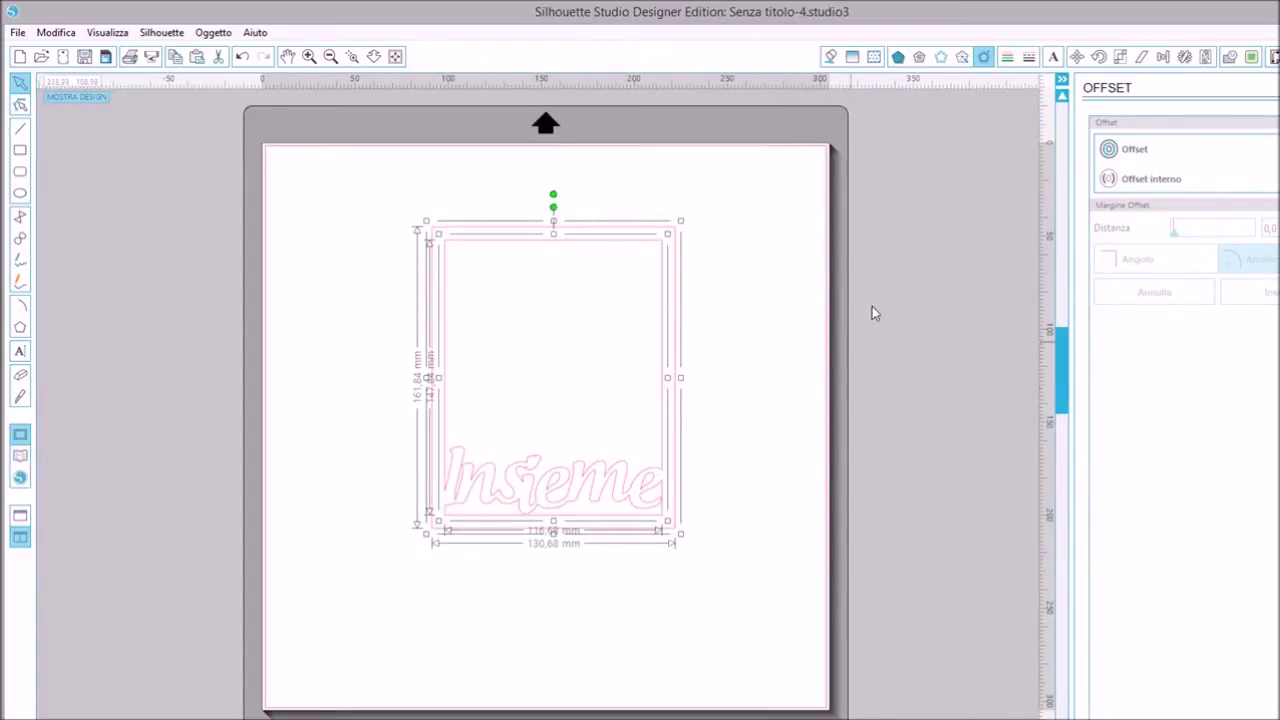
{"action": "left_click", "coordinate": [927, 251]}
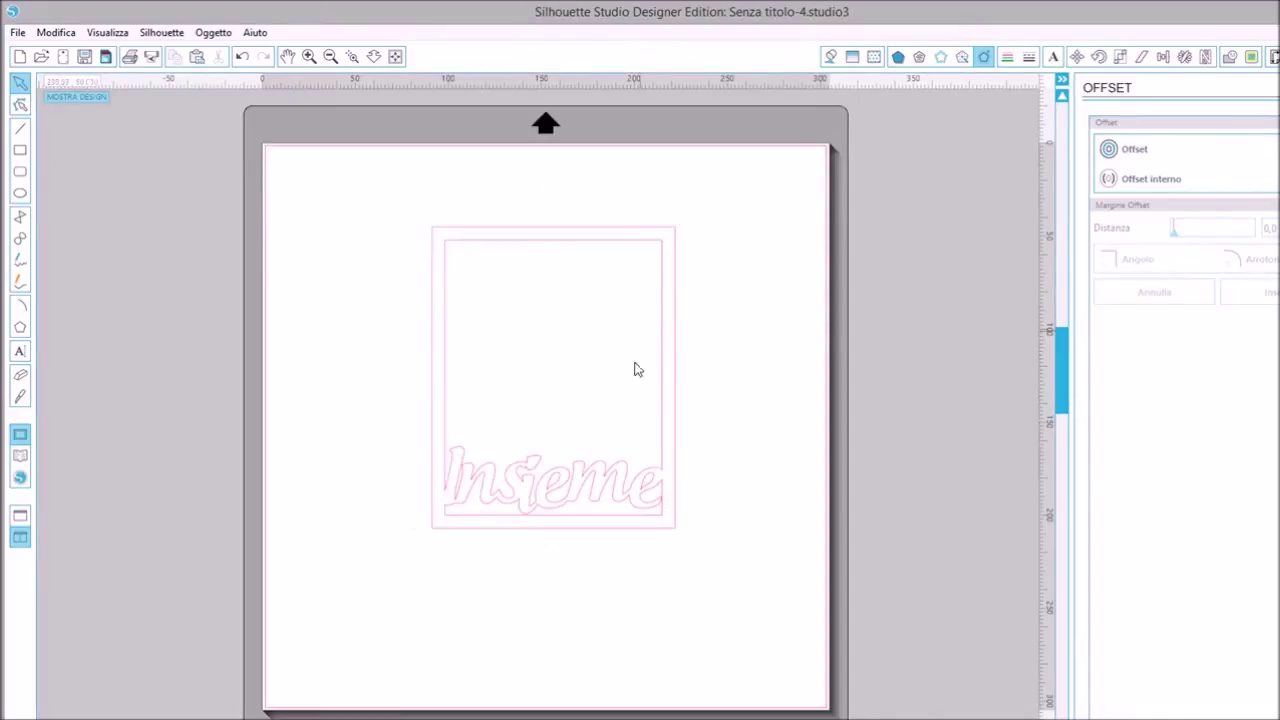
Insert an internal offset with square corners inside the Insieme lettering outline, giving an inset shape 106.68 mm wide.
{"action": "left_click", "coordinate": [591, 535]}
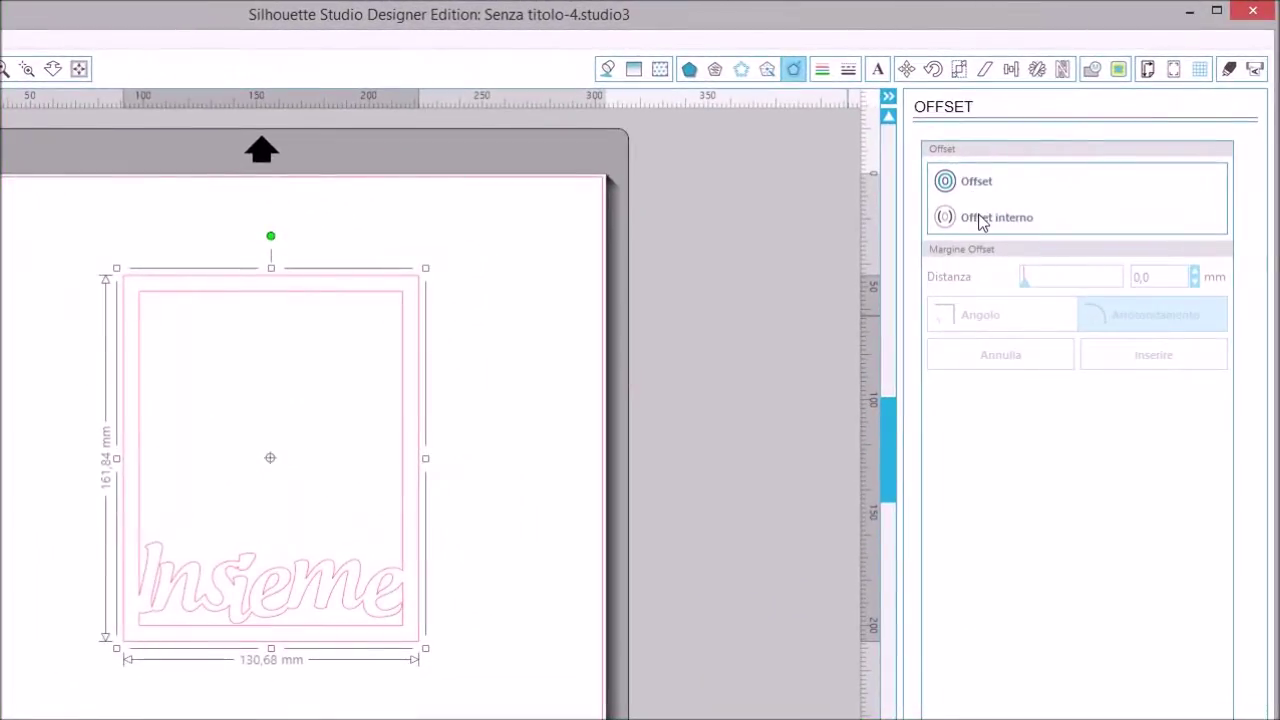
{"action": "left_click", "coordinate": [985, 220]}
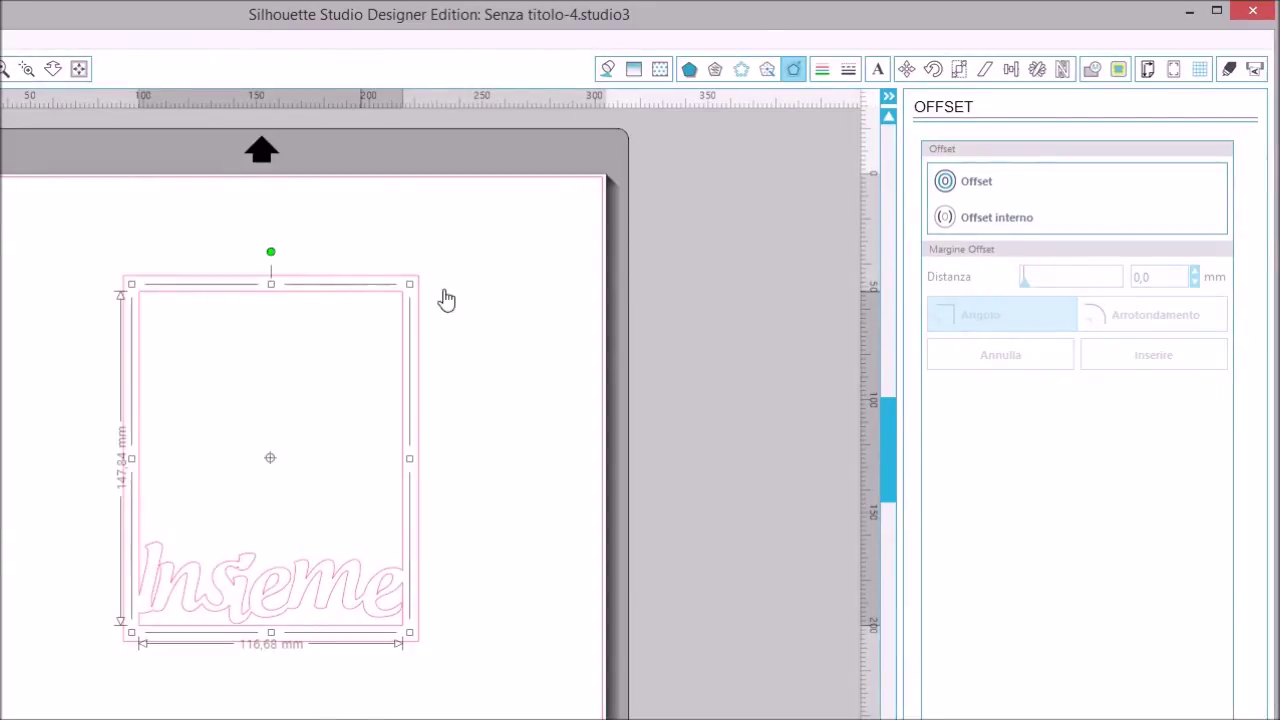
{"action": "left_click", "coordinate": [994, 220]}
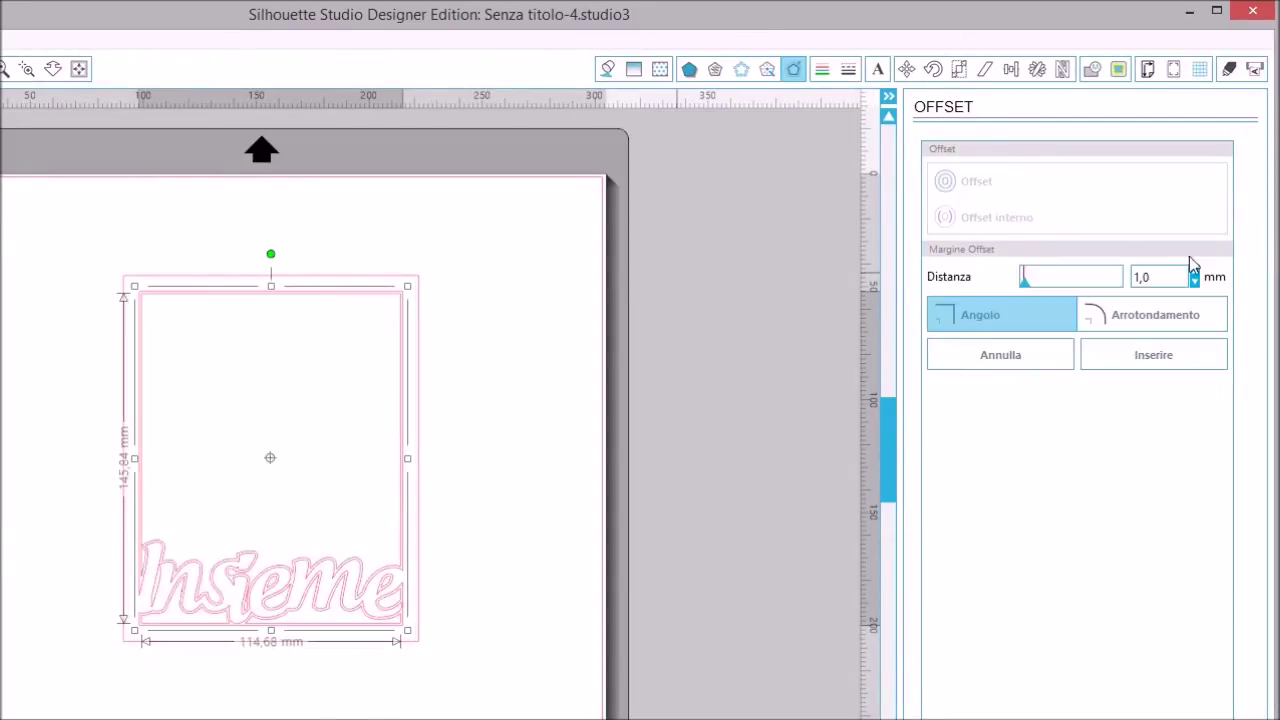
{"action": "double_click", "coordinate": [1128, 280]}
{"action": "left_click", "coordinate": [1170, 370]}
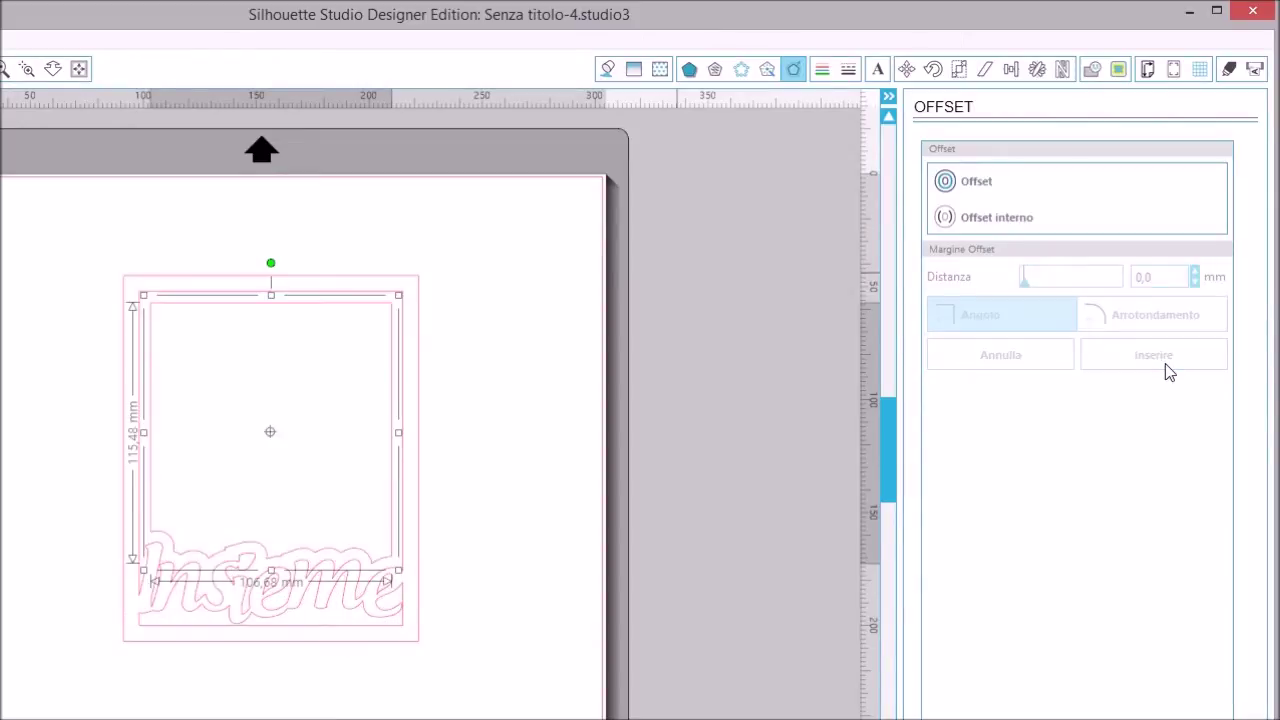
{"action": "left_click", "coordinate": [414, 669]}
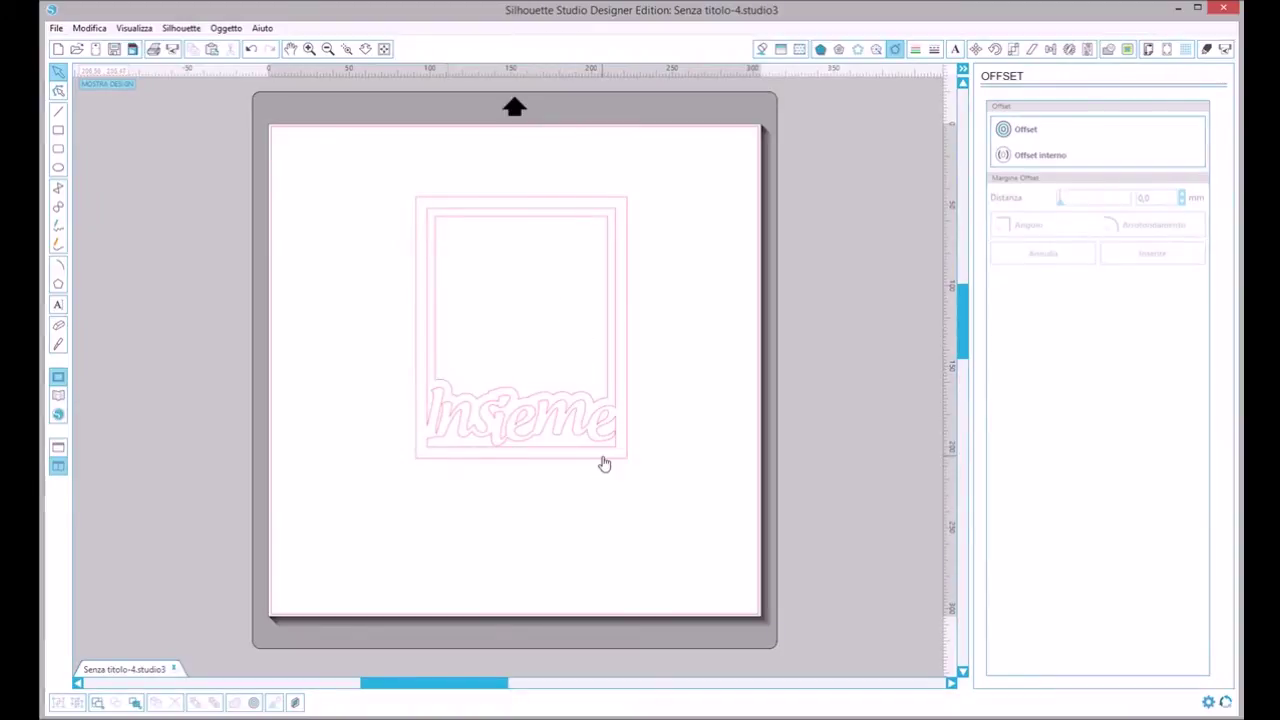
Insert a 5 mm outward offset with square corners around the outer rectangle of the Insieme frame.
{"action": "left_click", "coordinate": [604, 463]}
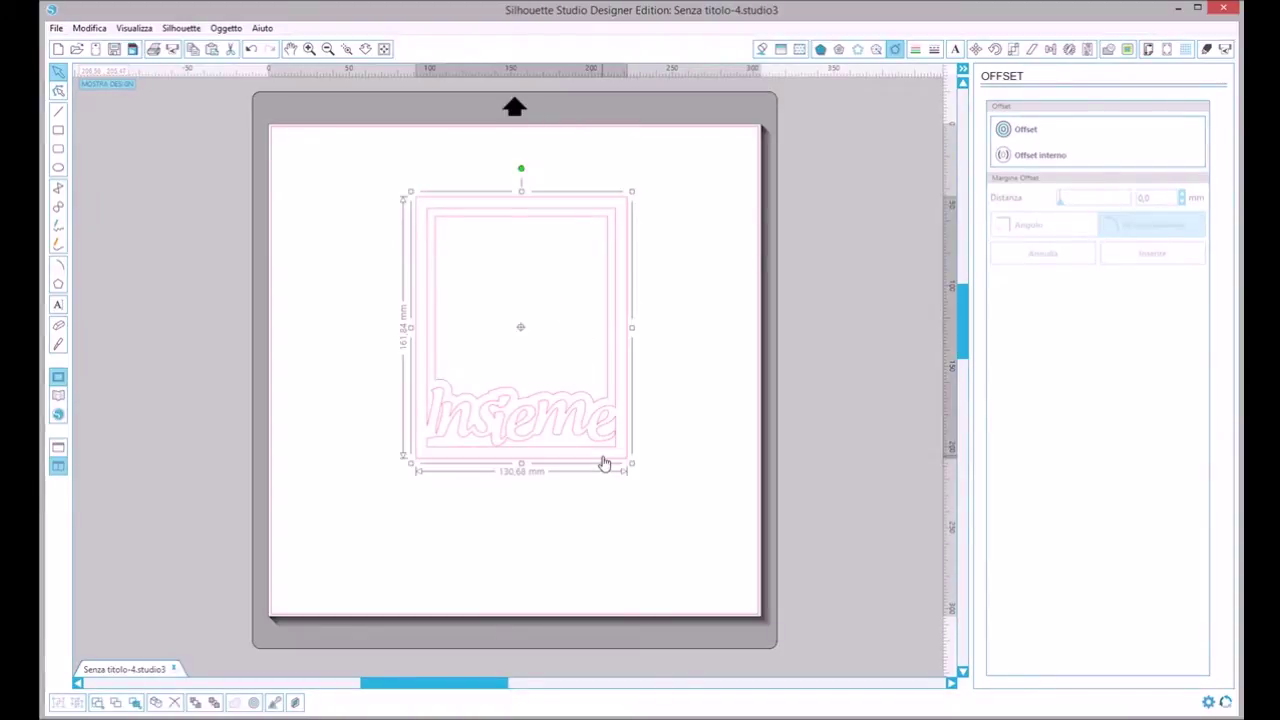
{"action": "left_click", "coordinate": [1021, 135]}
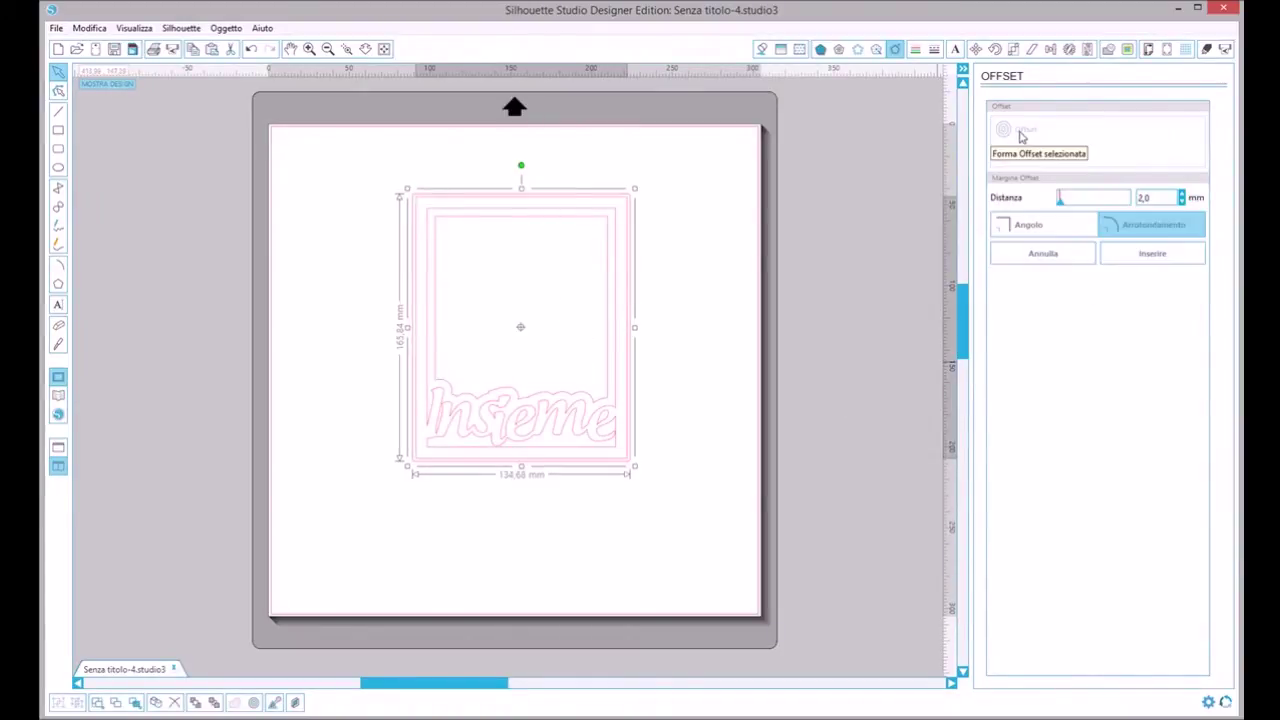
{"action": "left_click_drag", "start_coordinate": [1164, 197], "coordinate": [1127, 199]}
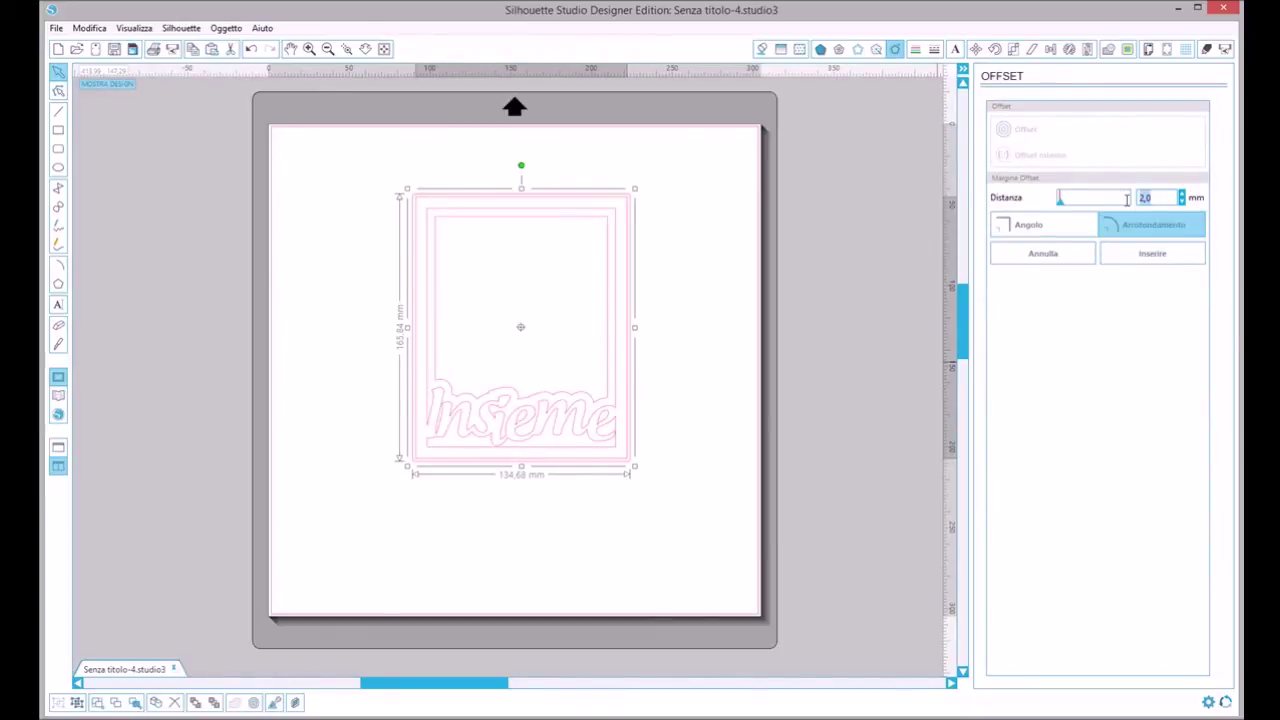
{"action": "left_click", "coordinate": [1035, 228]}
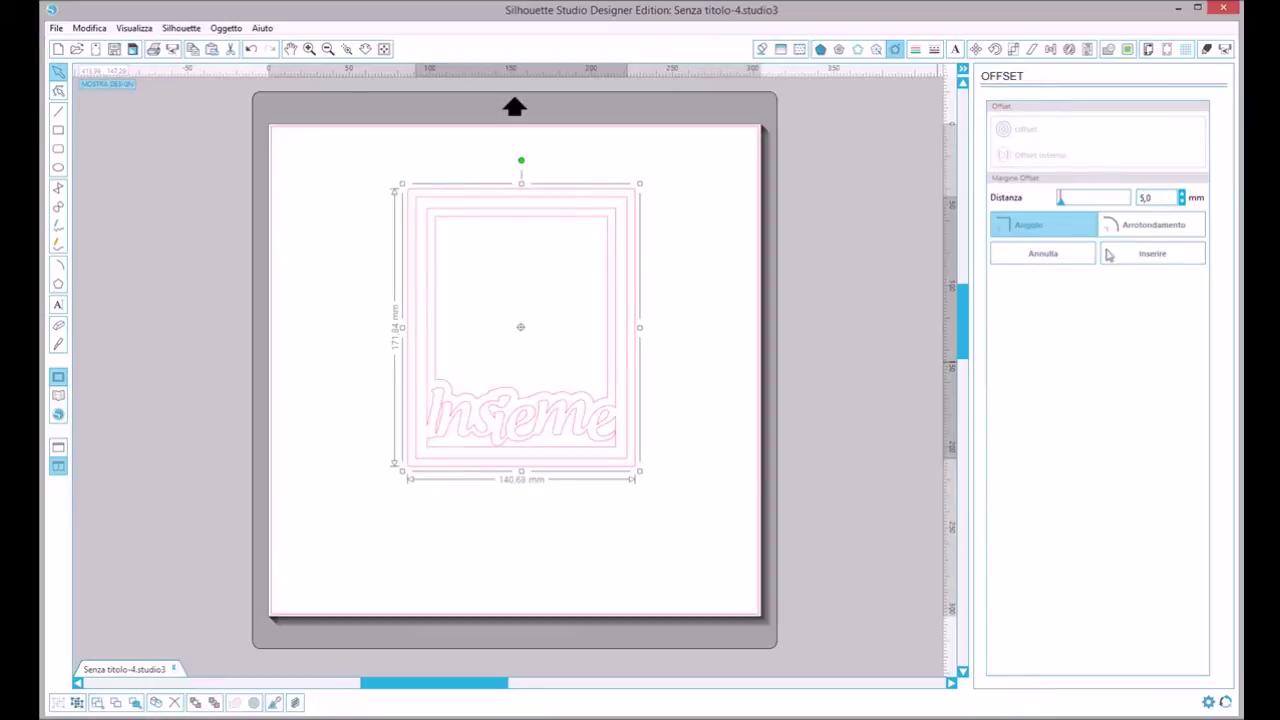
{"action": "left_click", "coordinate": [1152, 254]}
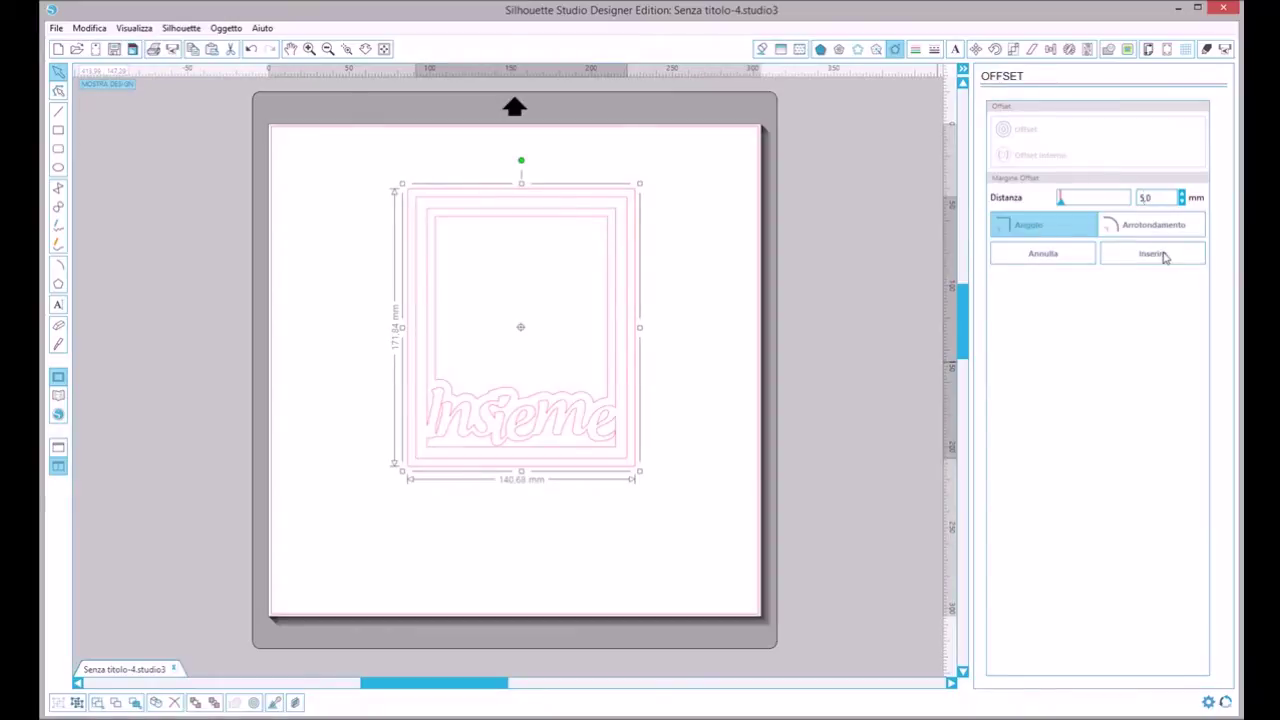
{"action": "left_click", "coordinate": [700, 487]}
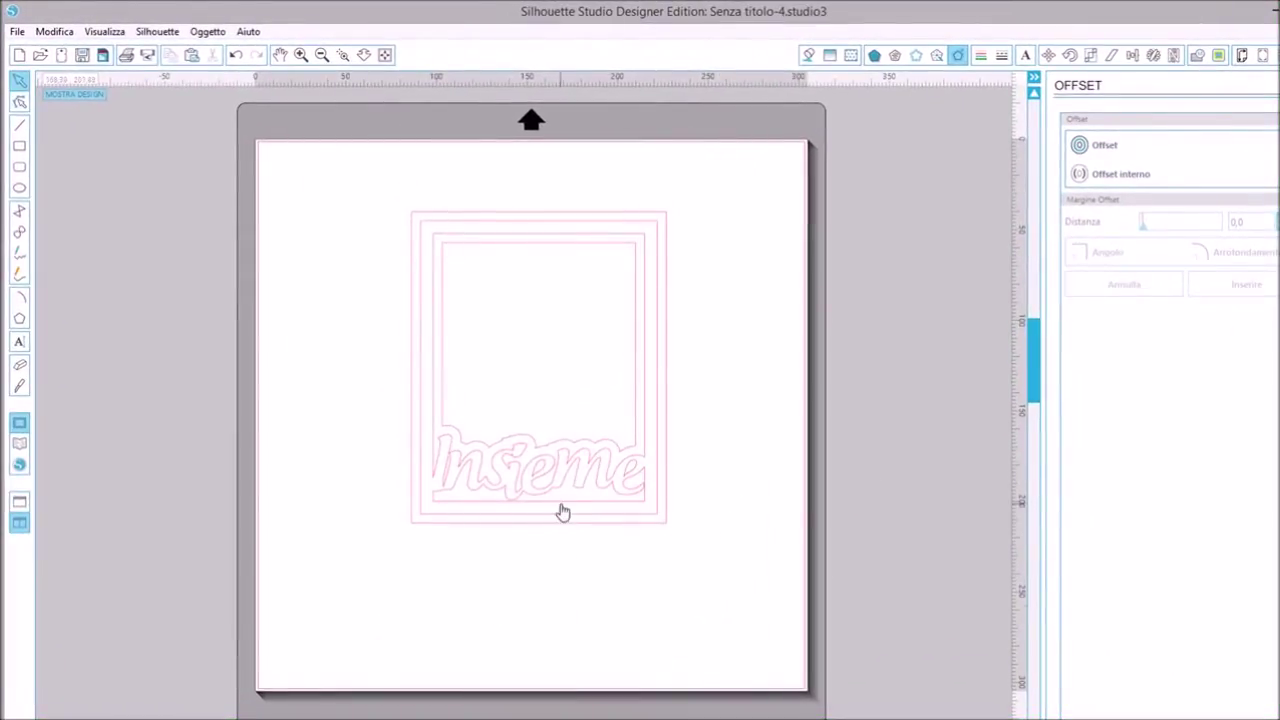
Pull the Insieme outline and its original outer rectangle off to the right, and group the scalloped opening with the offset rectangle.
{"action": "left_click_drag", "start_coordinate": [567, 510], "coordinate": [902, 520]}
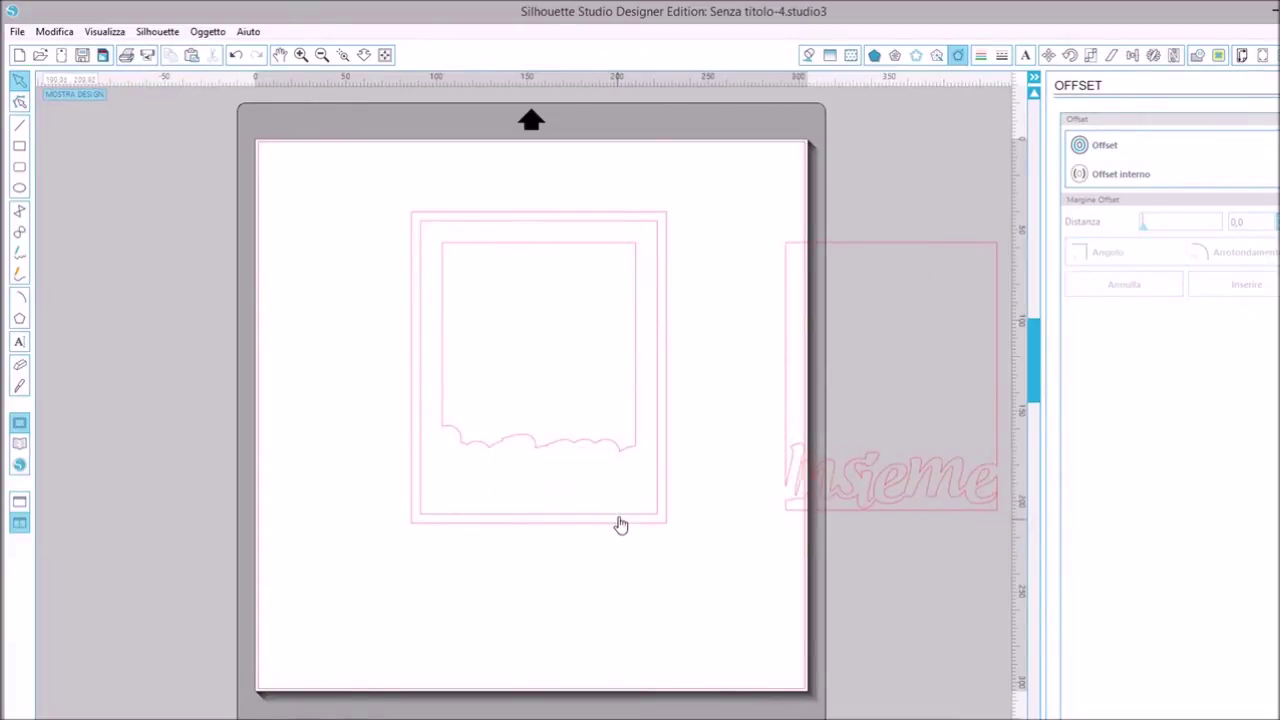
{"action": "left_click_drag", "start_coordinate": [617, 523], "coordinate": [1010, 548]}
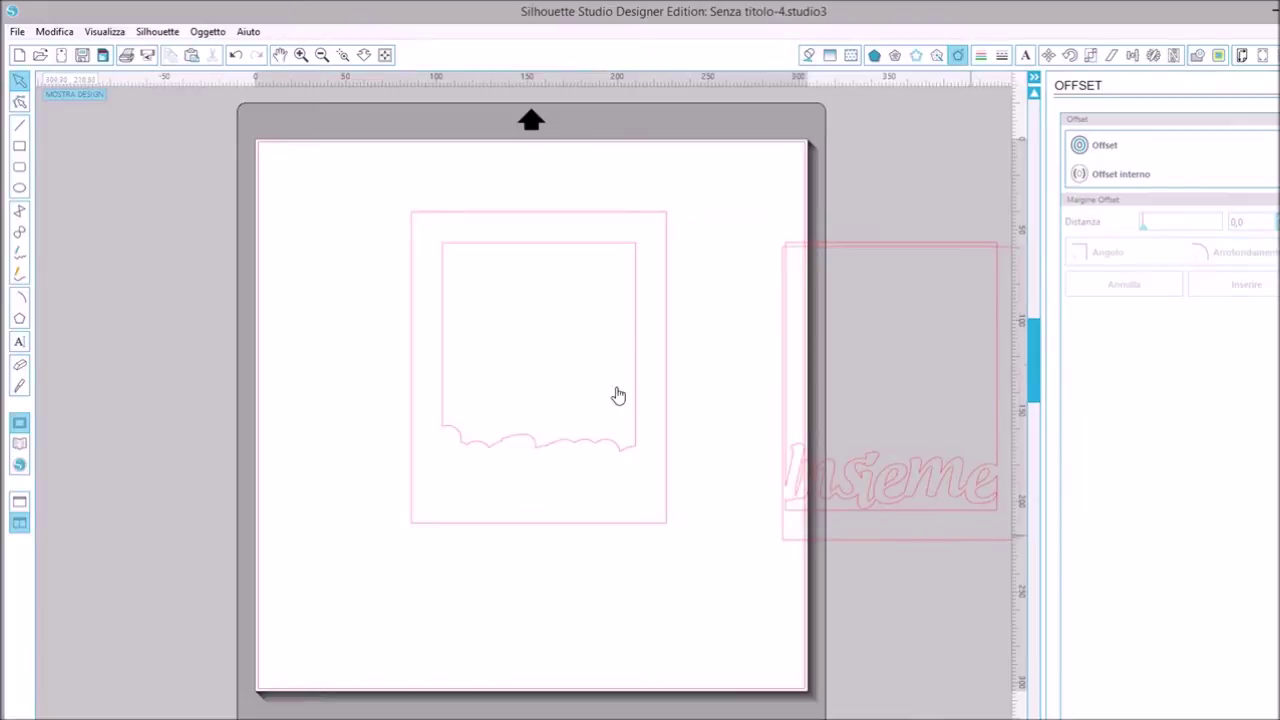
{"action": "left_click_drag", "start_coordinate": [354, 190], "coordinate": [723, 563]}
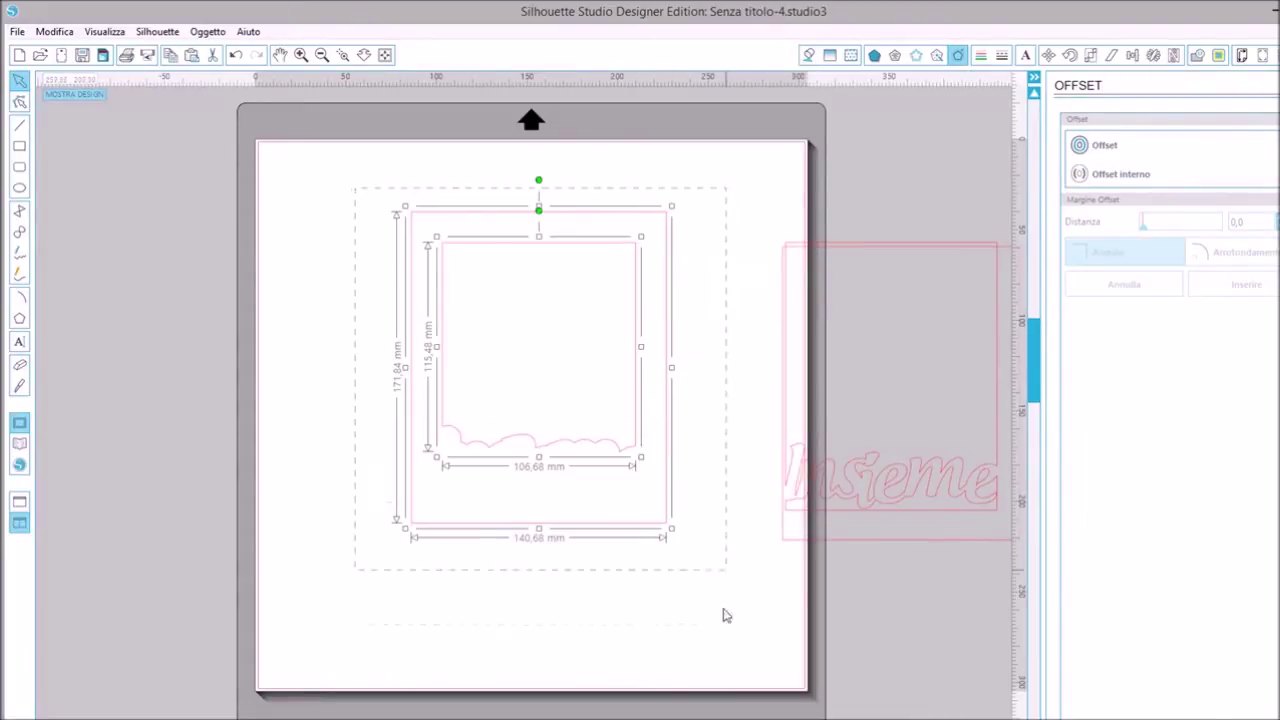
{"action": "right_click", "coordinate": [612, 532]}
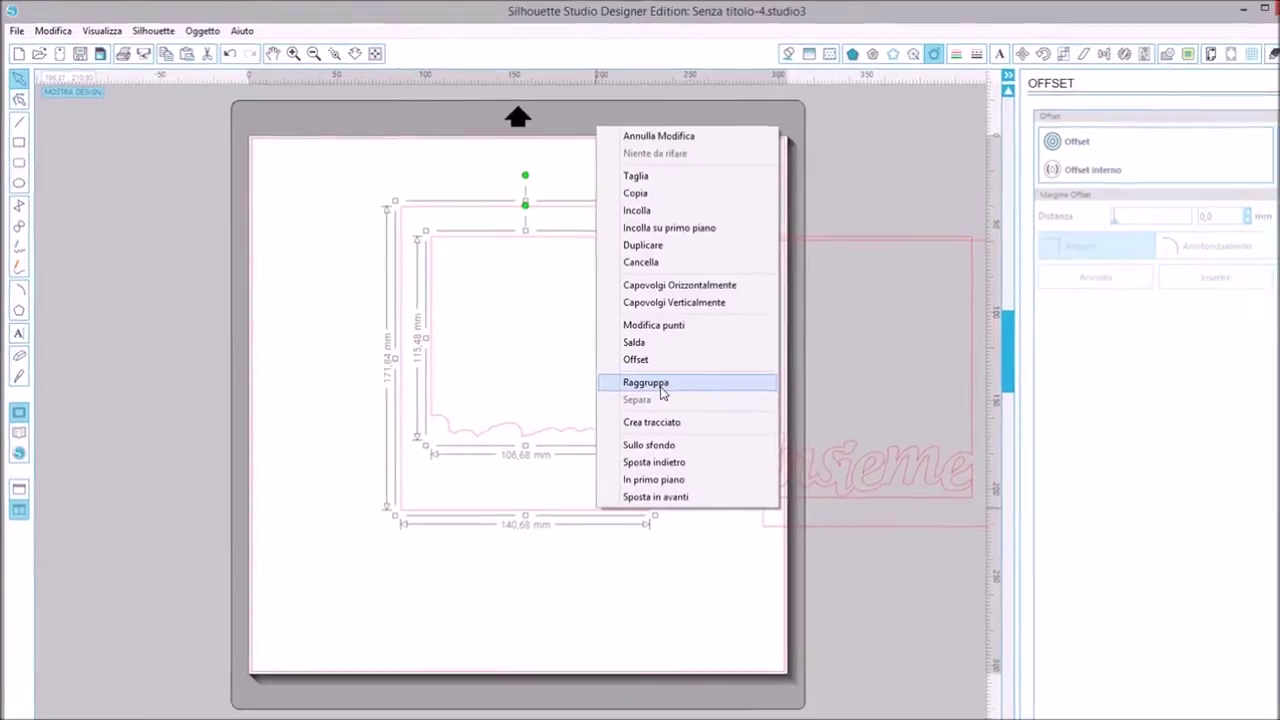
{"action": "left_click", "coordinate": [661, 393]}
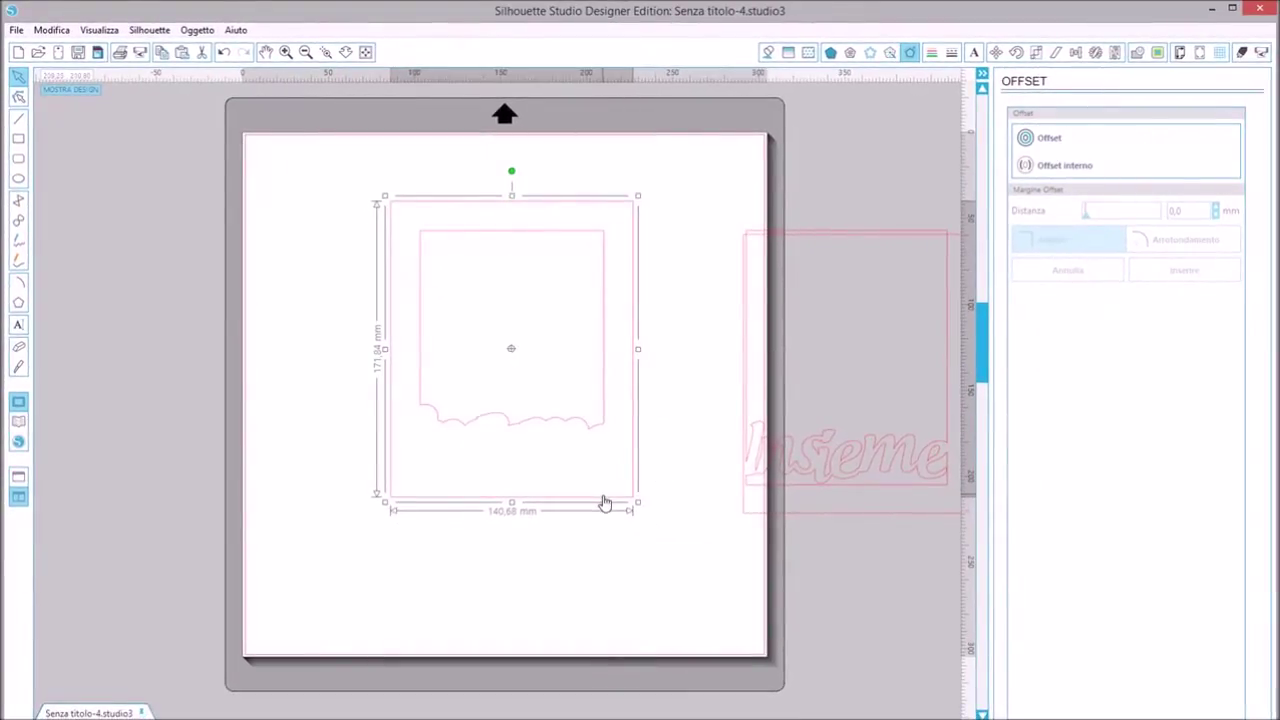
Move the grouped backing frame off the page's left side, and bring the original rectangle and Insieme outline back to the middle.
{"action": "left_click_drag", "start_coordinate": [604, 503], "coordinate": [293, 500]}
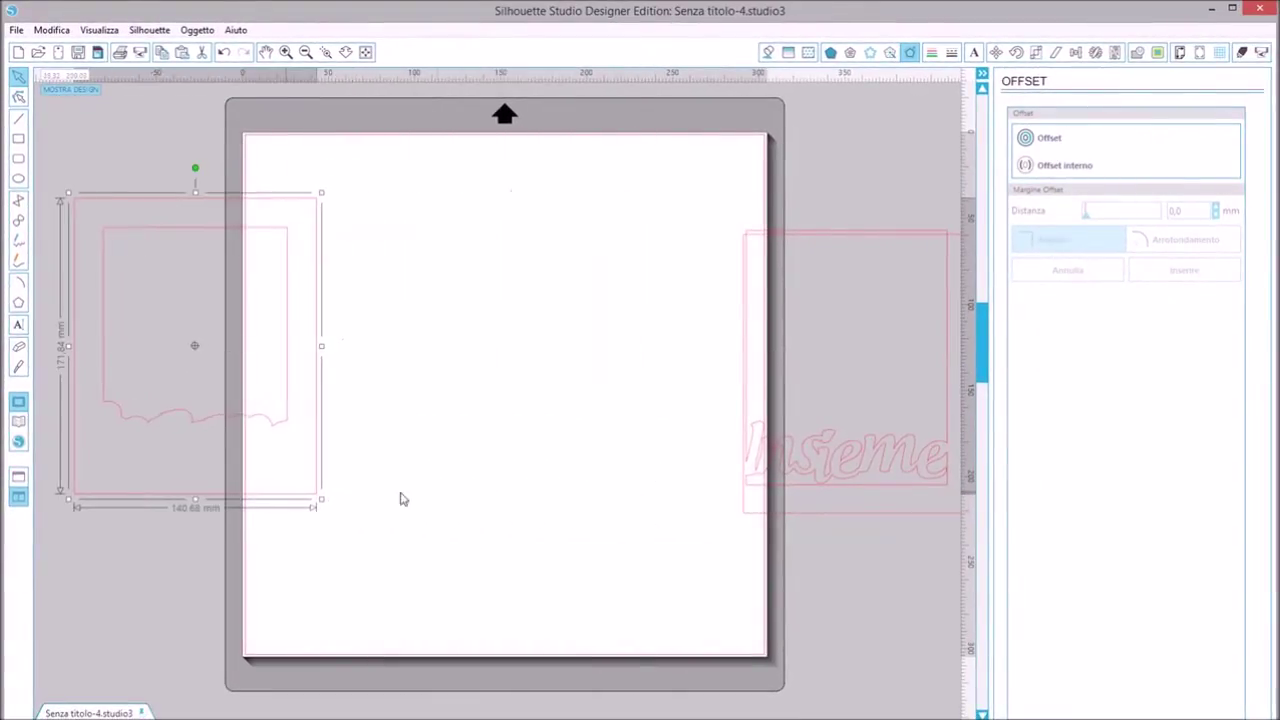
{"action": "left_click", "coordinate": [738, 519]}
{"action": "left_click_drag", "start_coordinate": [738, 519], "coordinate": [417, 491]}
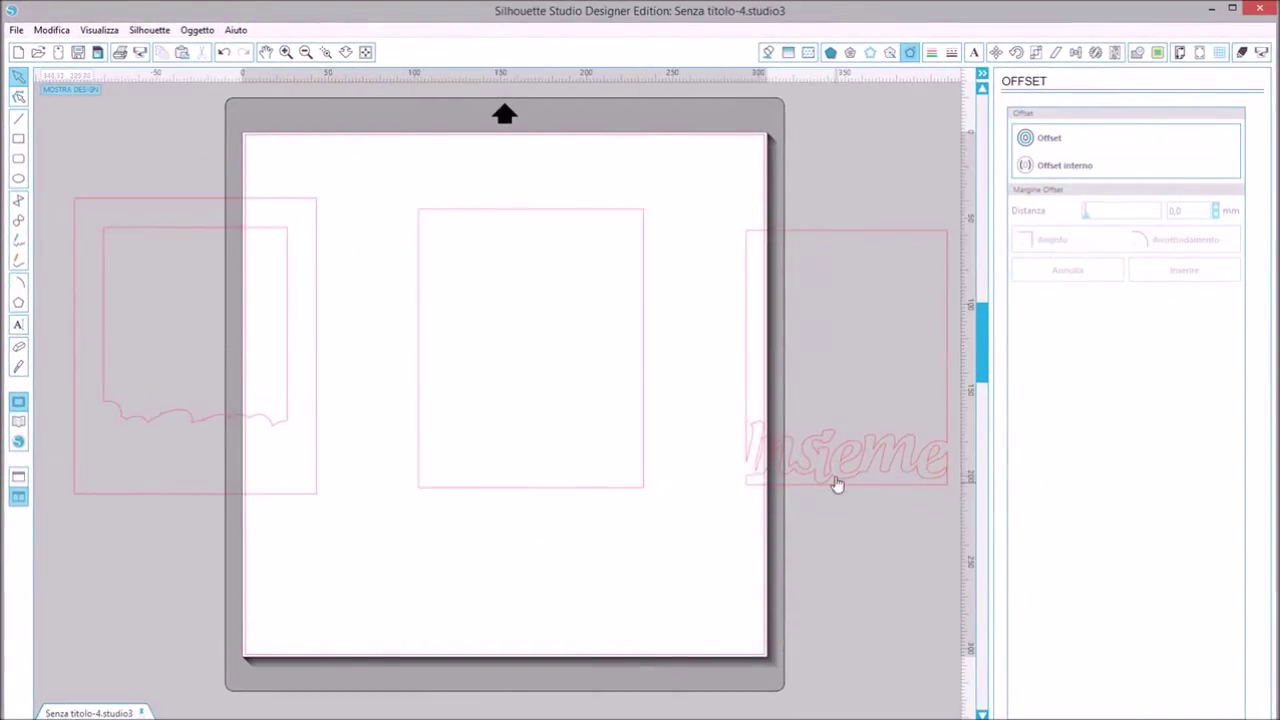
{"action": "left_click_drag", "start_coordinate": [843, 489], "coordinate": [528, 477]}
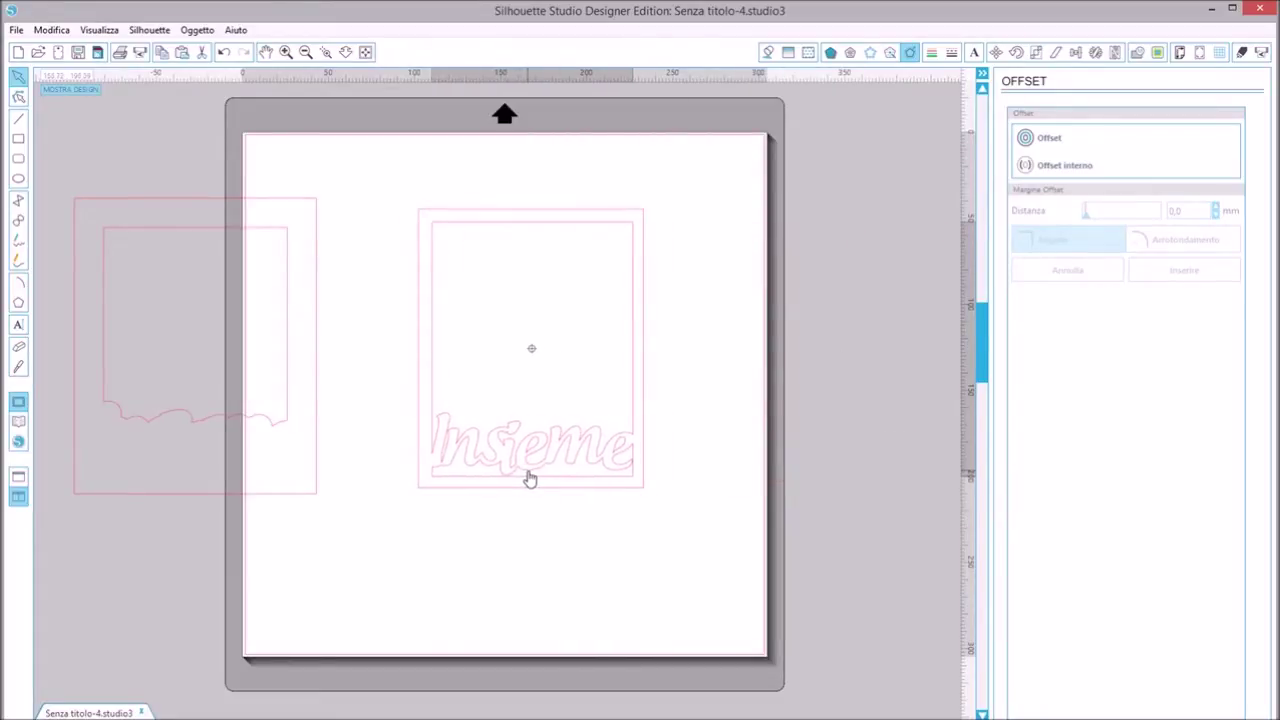
Align the Insieme outline and its outer rectangle with each other, to the center horizontally and to the middle vertically.
{"action": "left_click", "coordinate": [390, 178]}
{"action": "left_click_drag", "start_coordinate": [386, 157], "coordinate": [730, 568]}
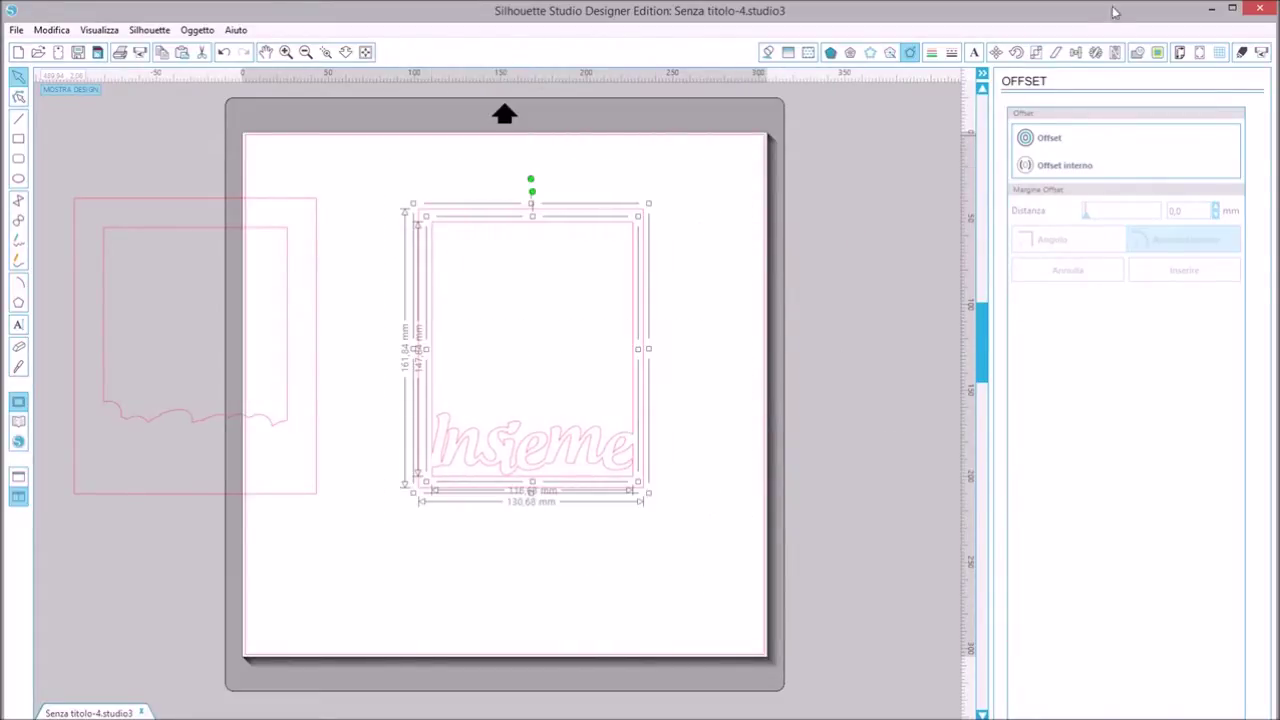
{"action": "left_click", "coordinate": [1074, 54]}
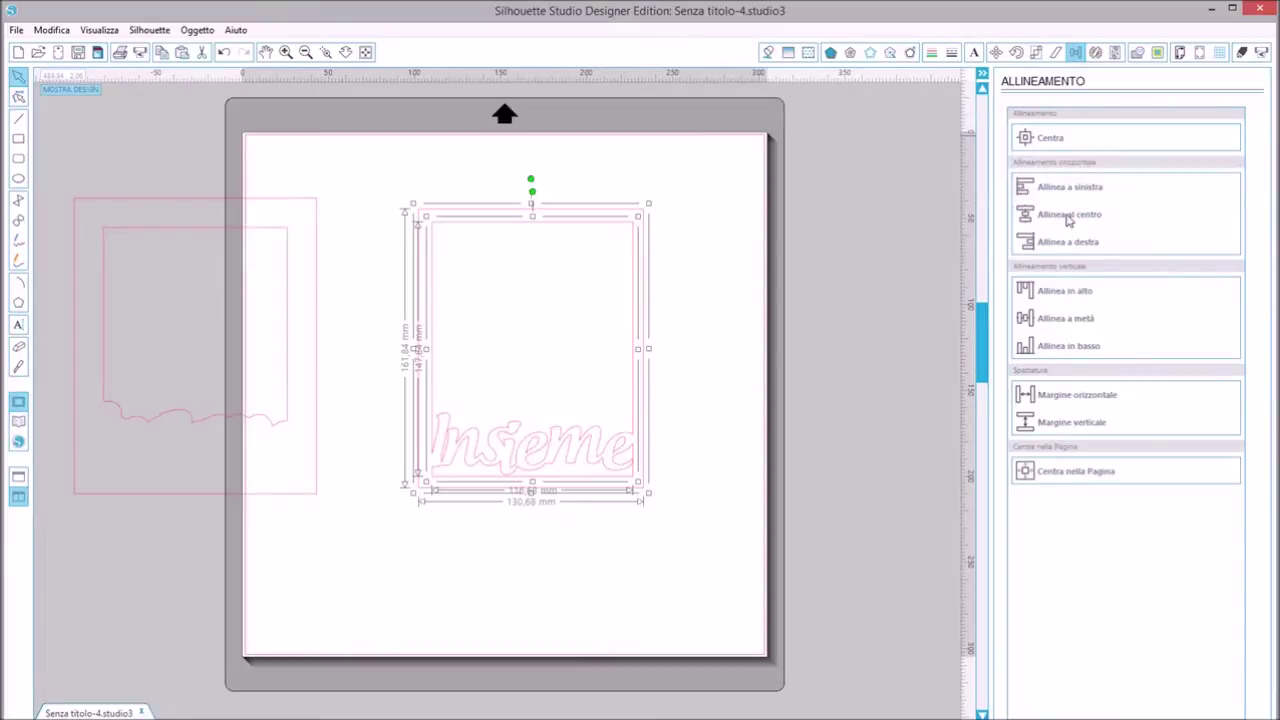
{"action": "left_click", "coordinate": [1070, 215]}
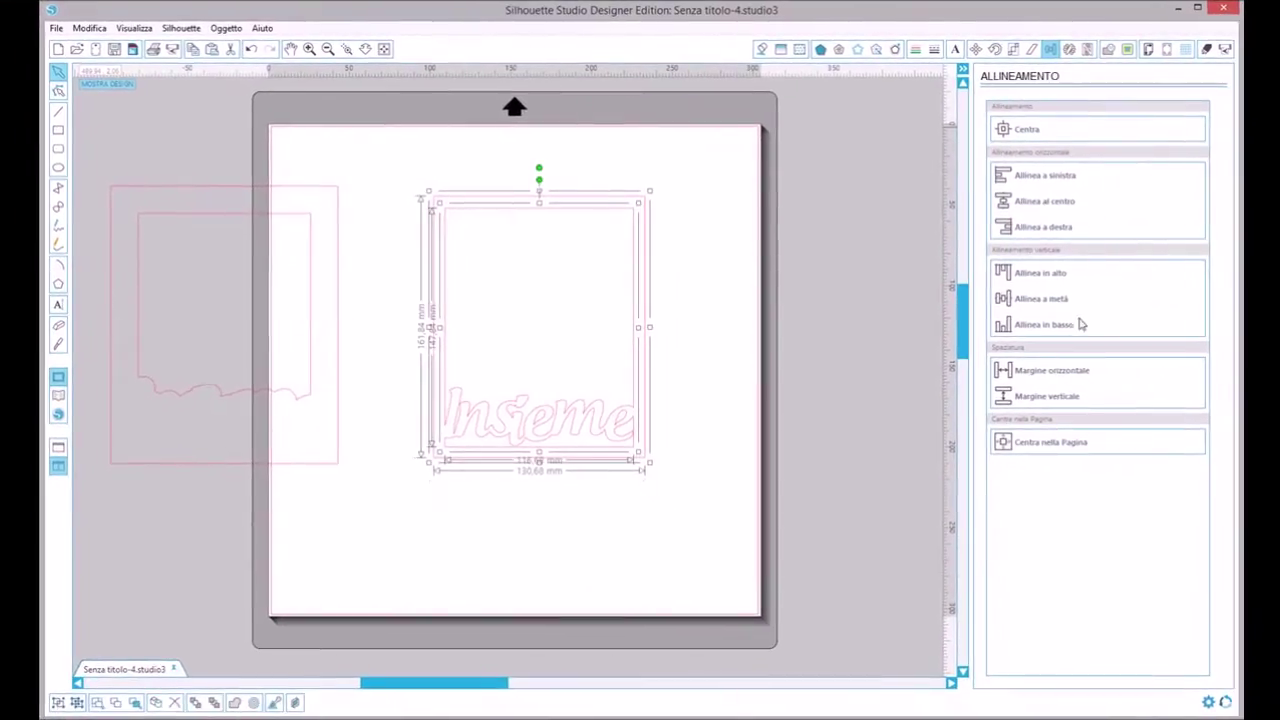
{"action": "left_click", "coordinate": [1049, 307]}
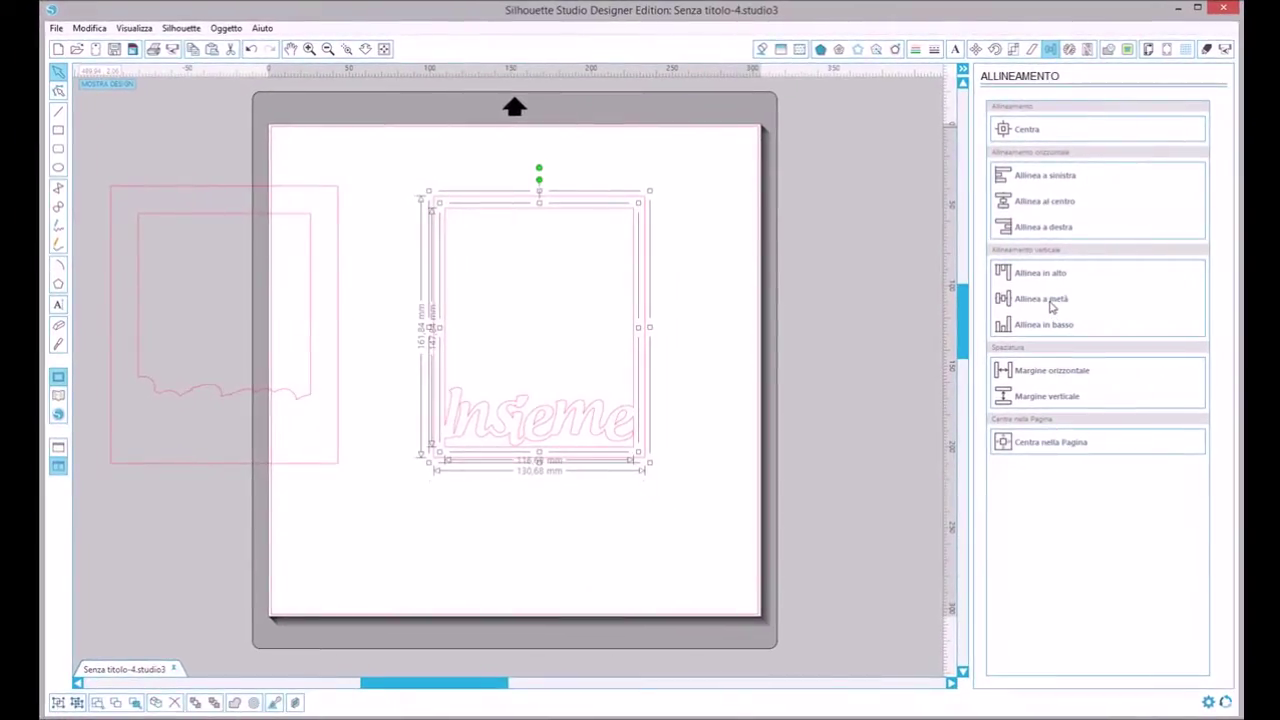
Group the Insieme outline with its outer rectangle, and place it side by side with the scalloped backing frame on the page.
{"action": "right_click", "coordinate": [605, 430]}
{"action": "left_click", "coordinate": [652, 281]}
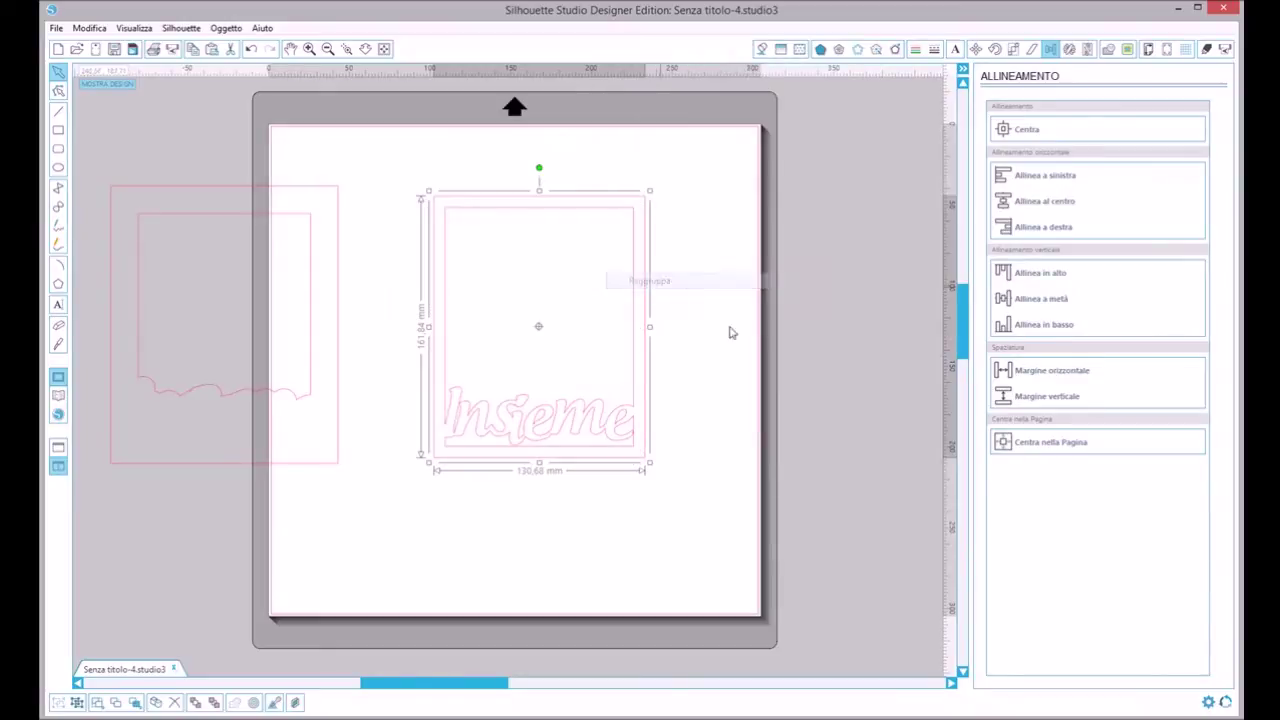
{"action": "left_click_drag", "start_coordinate": [602, 466], "coordinate": [688, 452]}
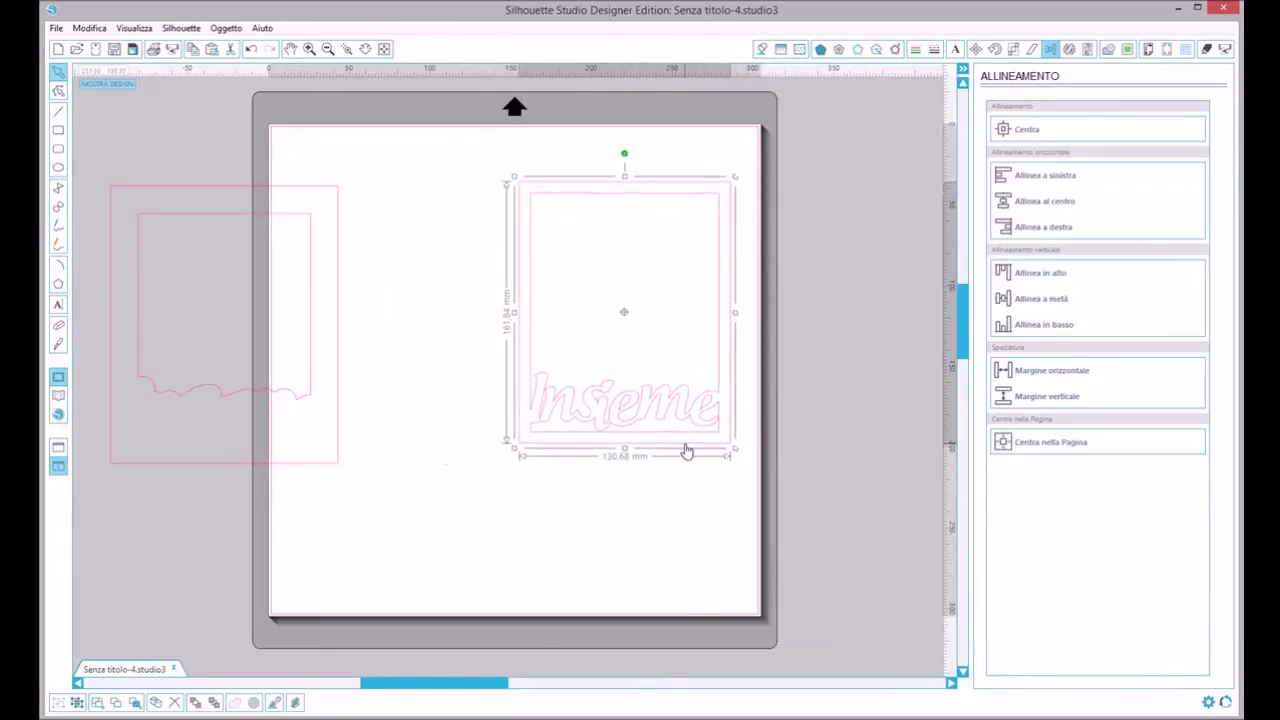
{"action": "left_click", "coordinate": [332, 461]}
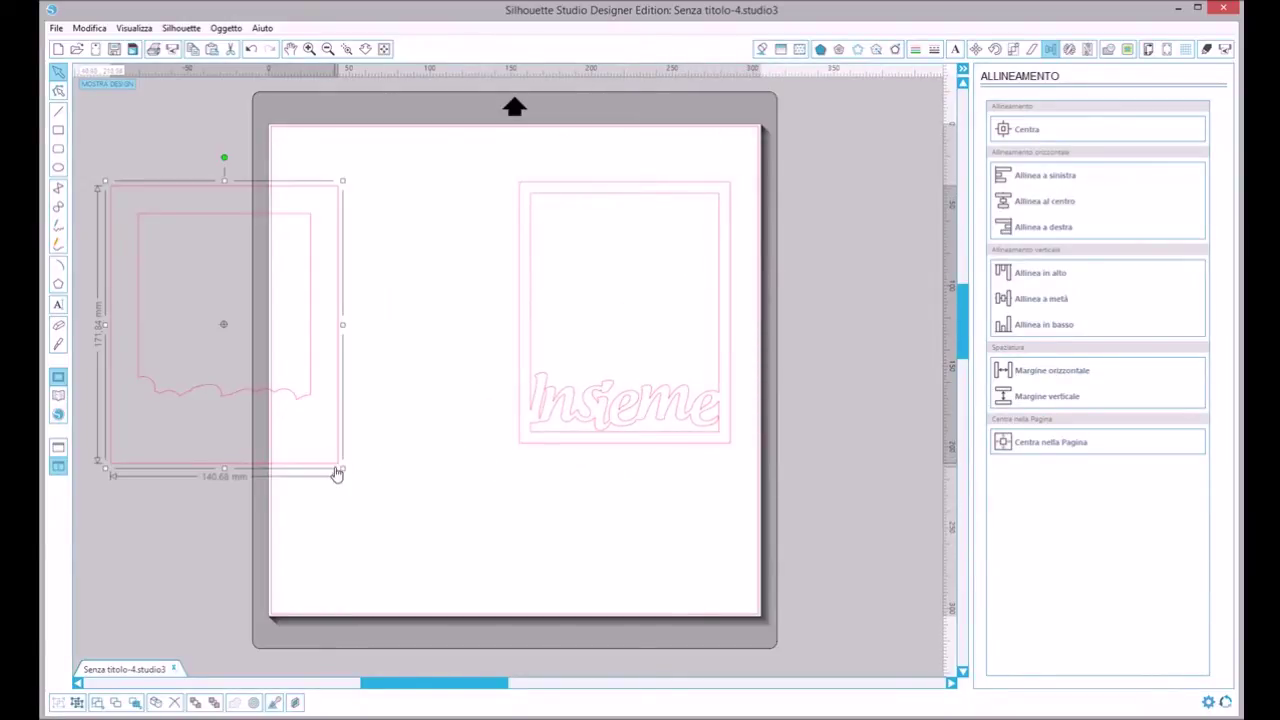
{"action": "left_click_drag", "start_coordinate": [335, 468], "coordinate": [501, 450]}
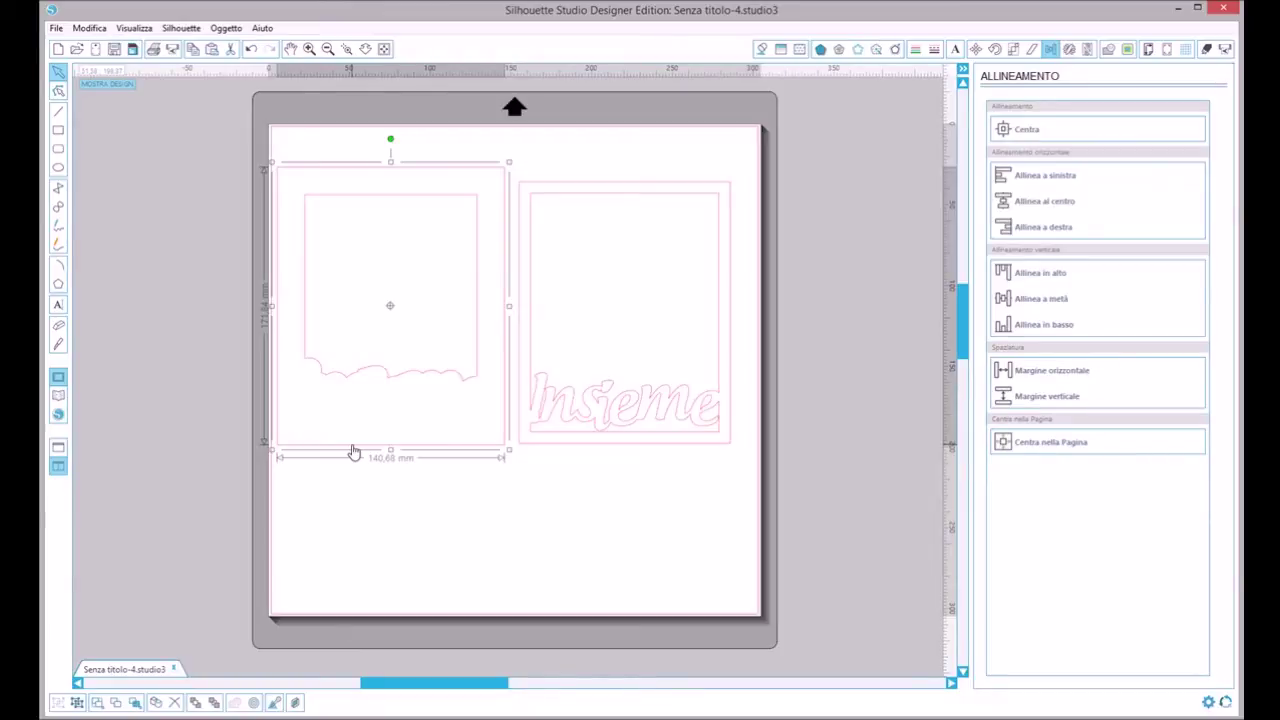
Move the scalloped backing frame off the page's left side, and bring the grouped Insieme frame back toward the middle of the page.
{"action": "left_click_drag", "start_coordinate": [352, 452], "coordinate": [89, 456]}
{"action": "left_click_drag", "start_coordinate": [626, 437], "coordinate": [571, 446]}
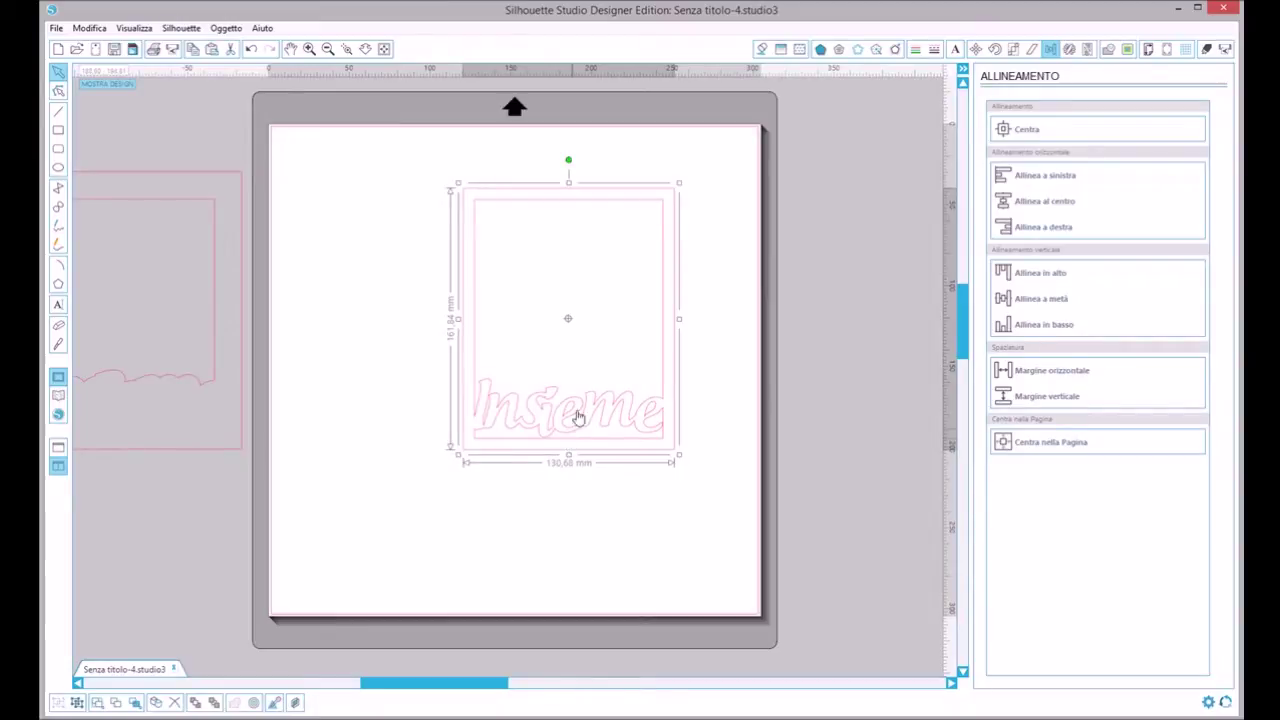
Shift the Insieme frame slightly up and left on the page, and choose Silhouette Vinyl as its material in the cut settings.
{"action": "left_click", "coordinate": [1208, 50]}
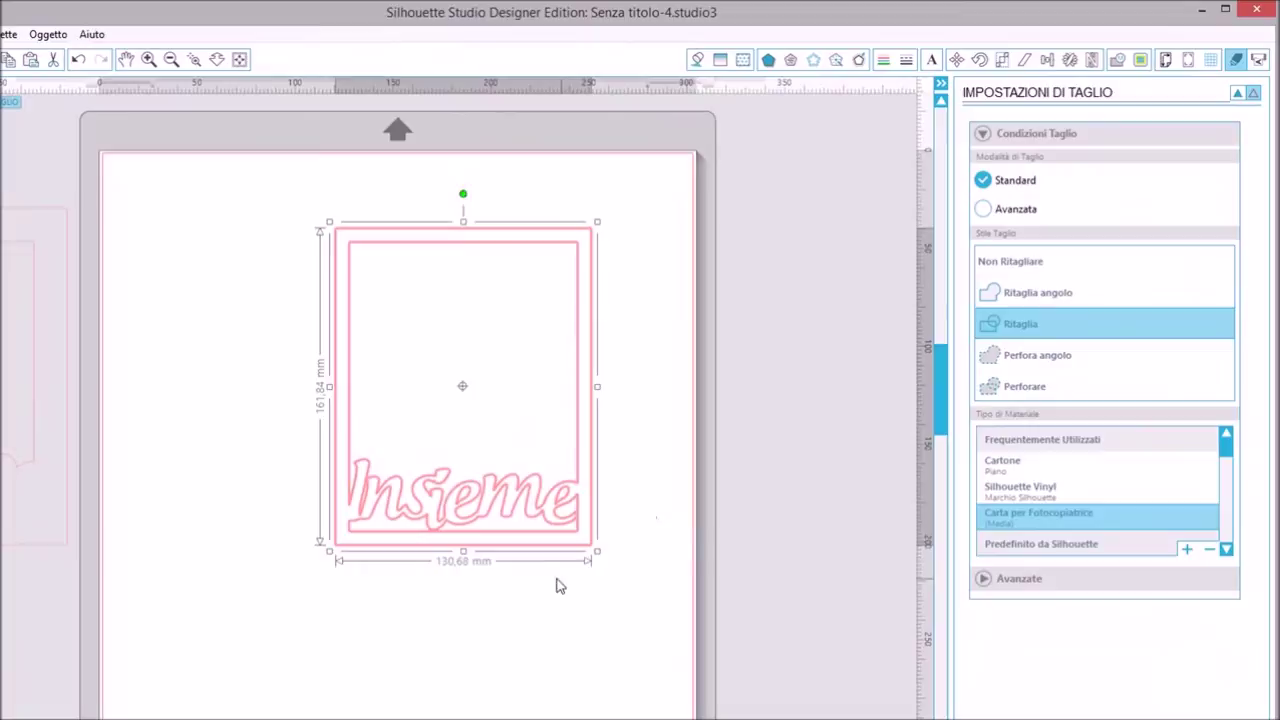
{"action": "left_click_drag", "start_coordinate": [552, 551], "coordinate": [496, 541]}
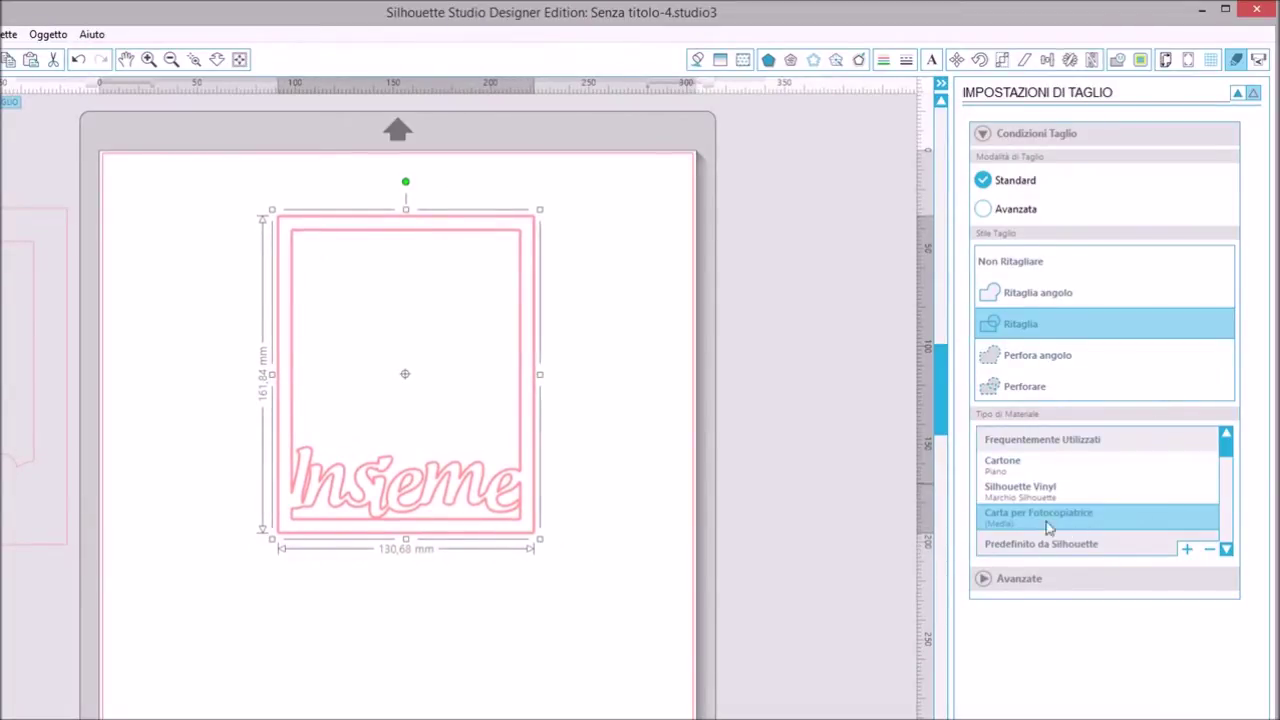
{"action": "left_click", "coordinate": [1022, 492]}
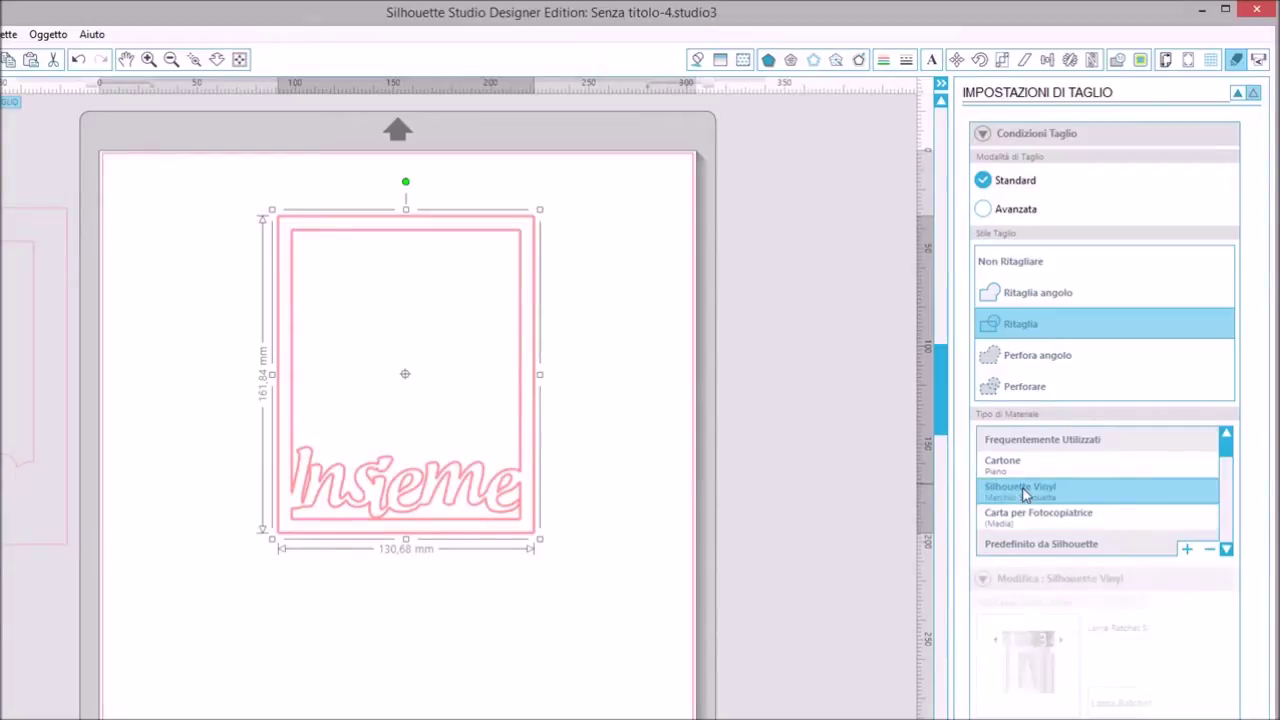